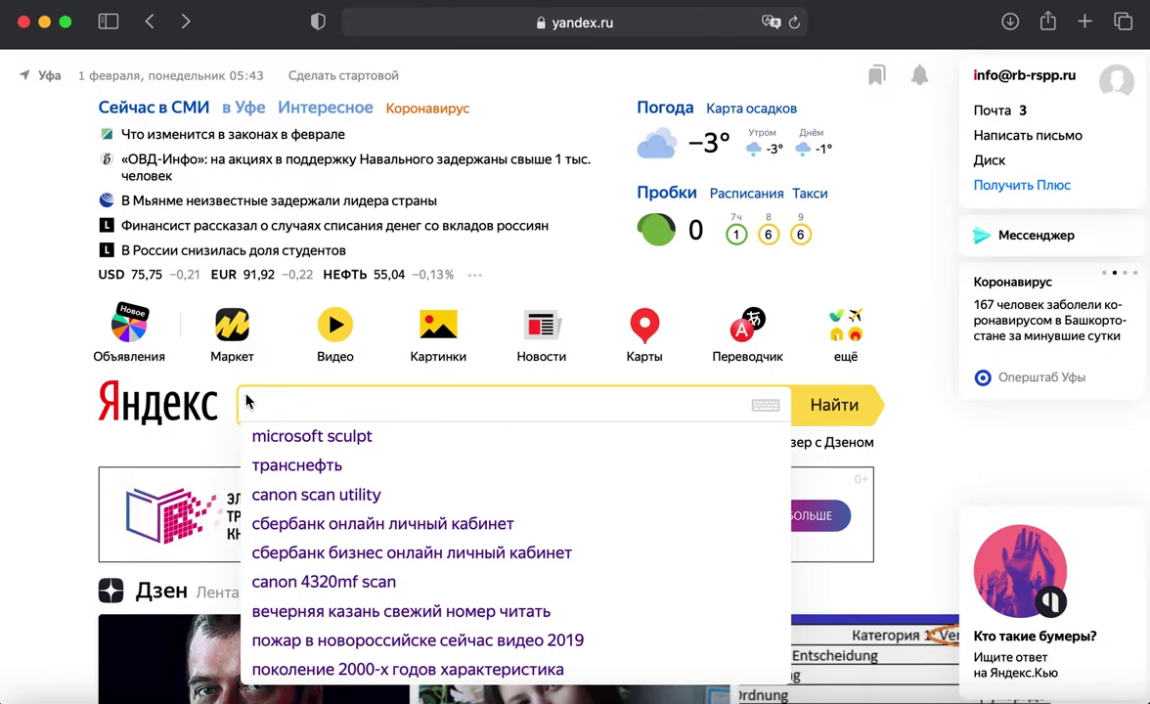
# Step: Search Yandex for 'система прогноза кадров башкортостан'
pyautogui.write('систем')
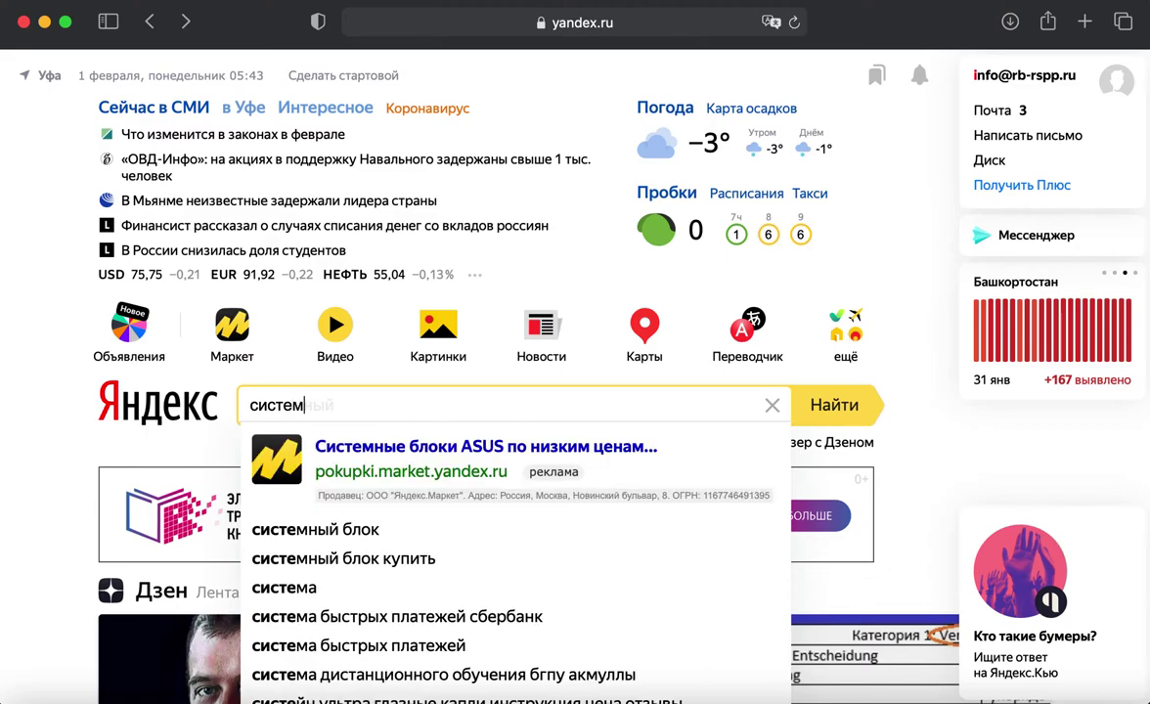
pyautogui.write('а прогноза')
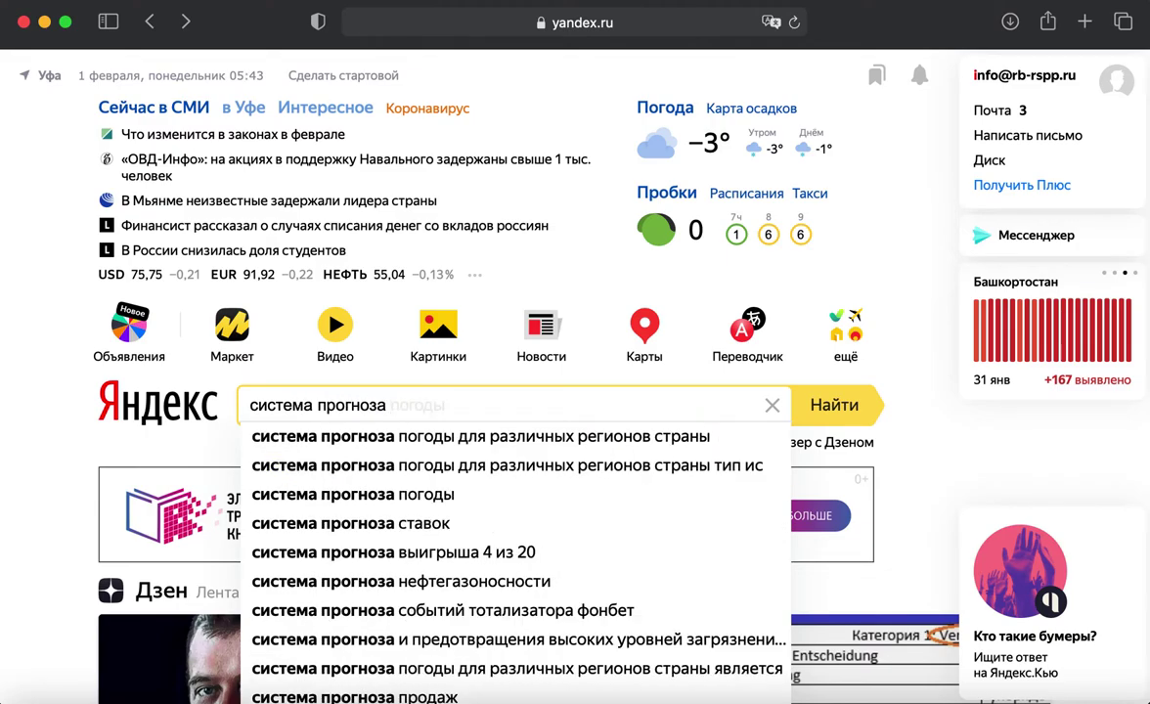
pyautogui.write(' кадров башкортостан')
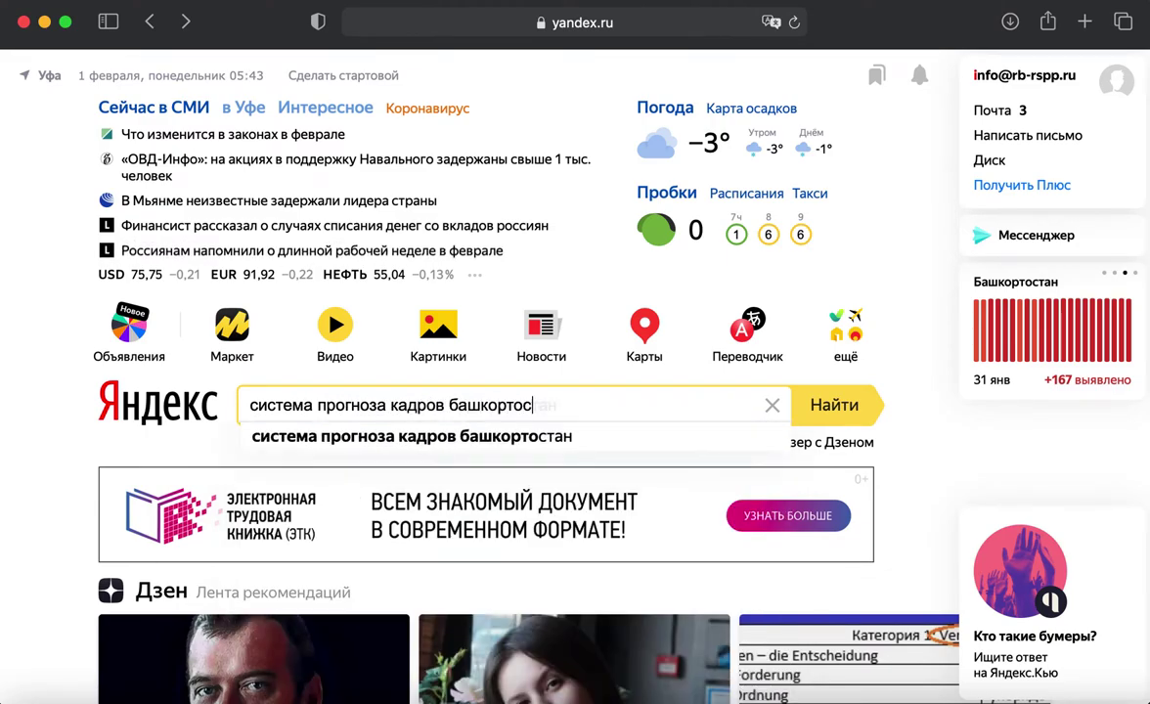
pyautogui.press('Return')
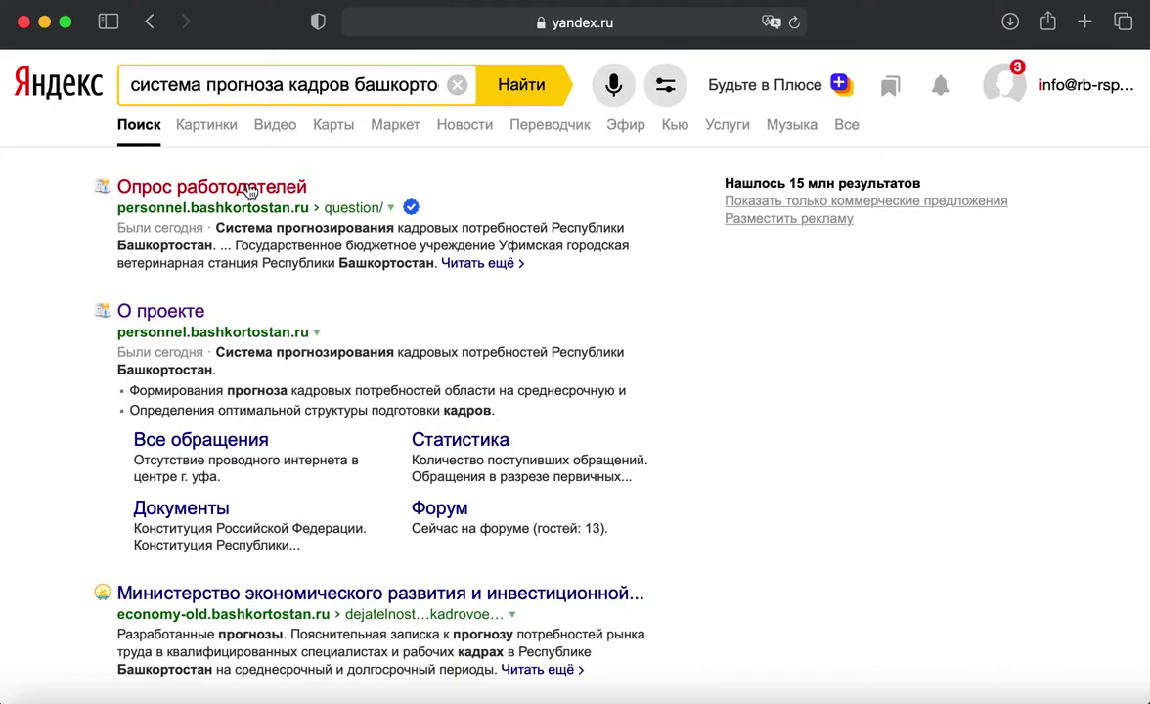
# Step: Open the 'Опрос работодателей' survey site, close the Yandex tab and go to Регистрация
pyautogui.click(246, 189)
pyautogui.click(328, 62)
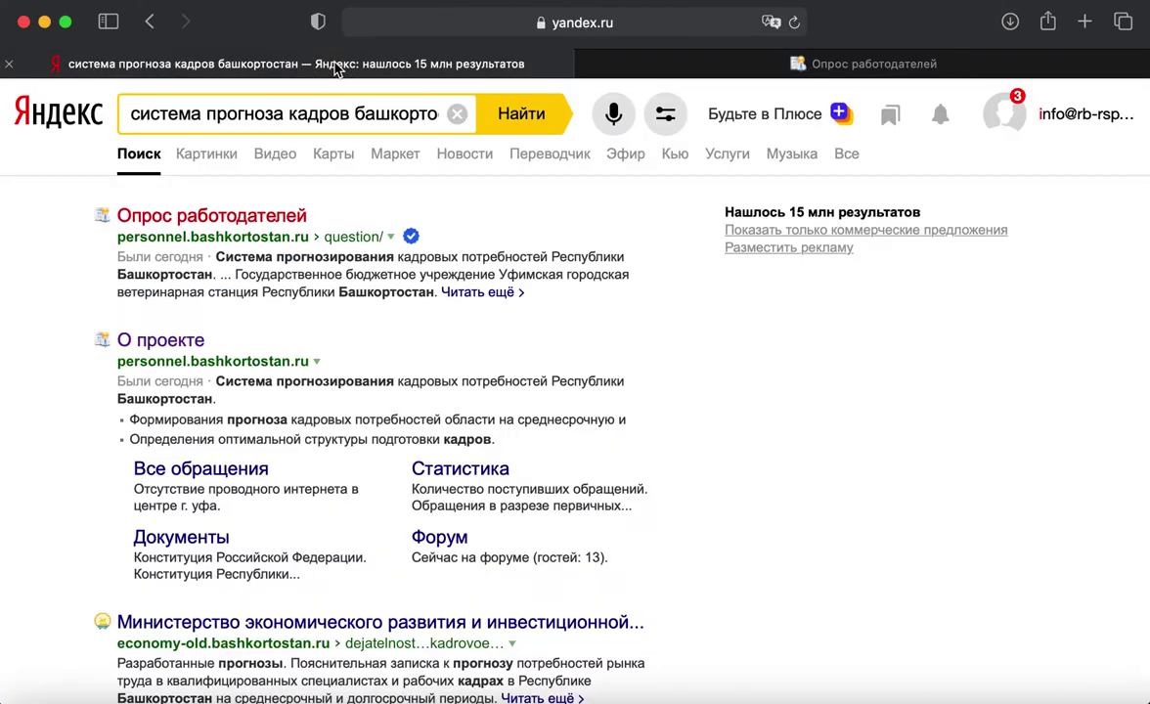
pyautogui.press('super+w')
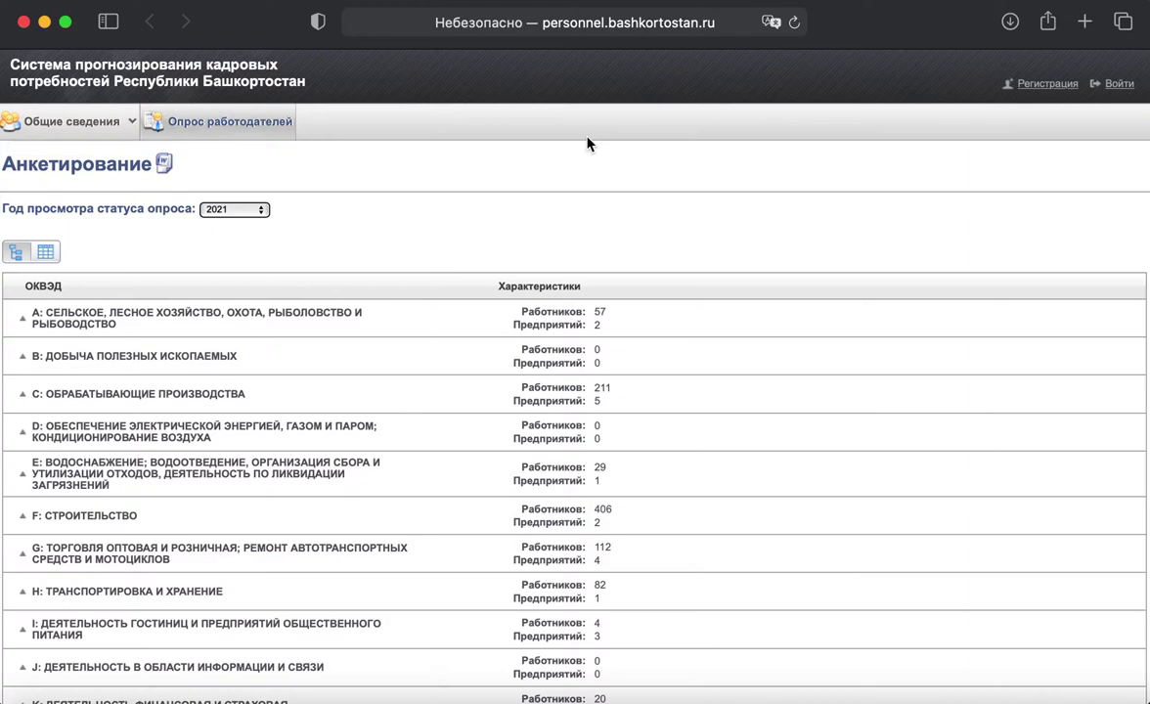
pyautogui.click(1041, 86)
# Step: Register with login 'test', a confirmed password and the contact e-mail, declining password saving
pyautogui.click(560, 221)
pyautogui.write('test7')
pyautogui.press('Tab')
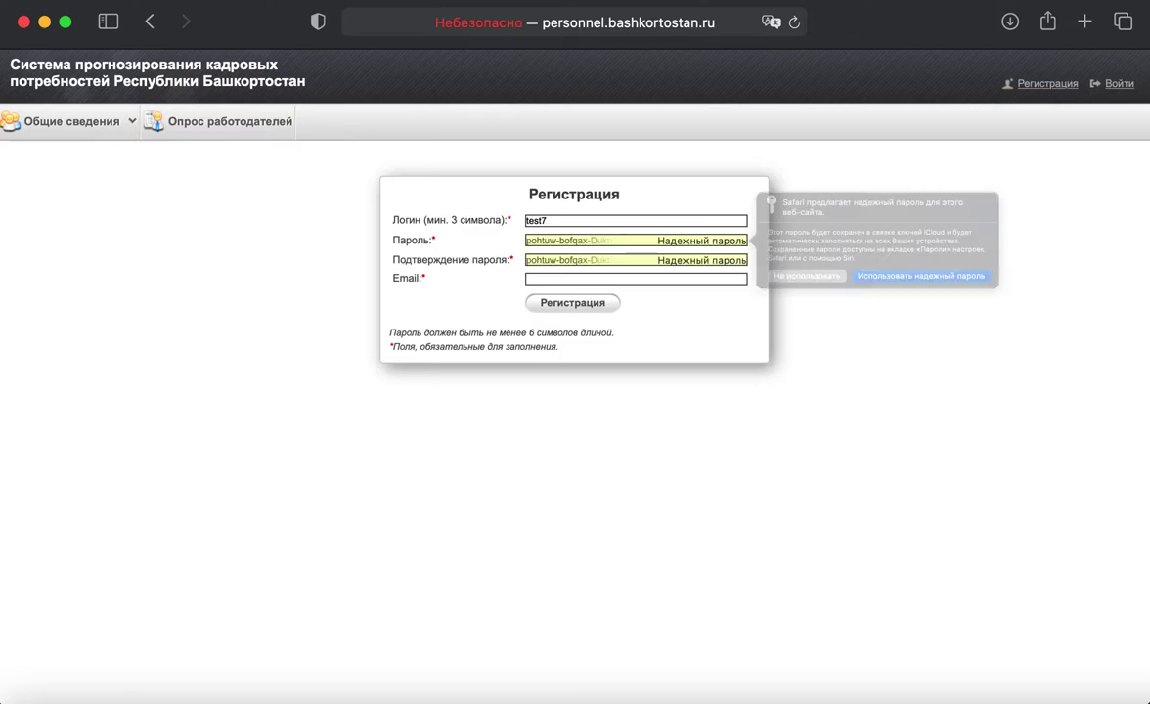
pyautogui.click(857, 301)
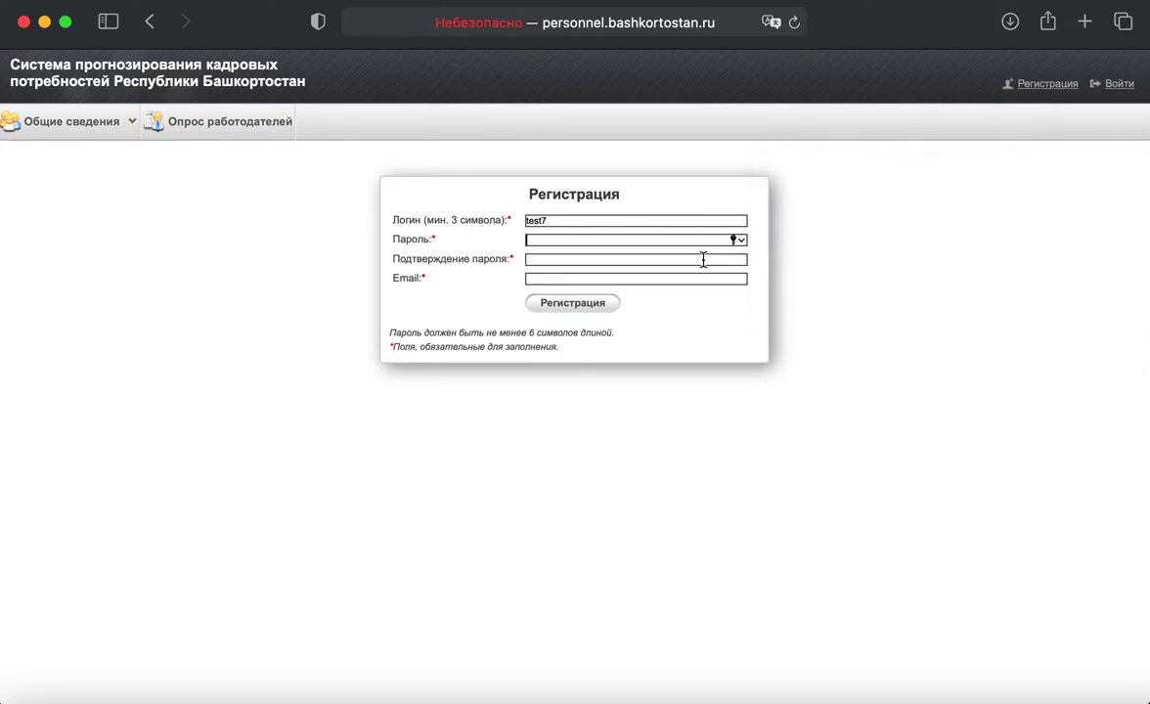
pyautogui.write('•••••••••')
pyautogui.press('Tab')
pyautogui.write('•••••••••')
pyautogui.press('Tab')
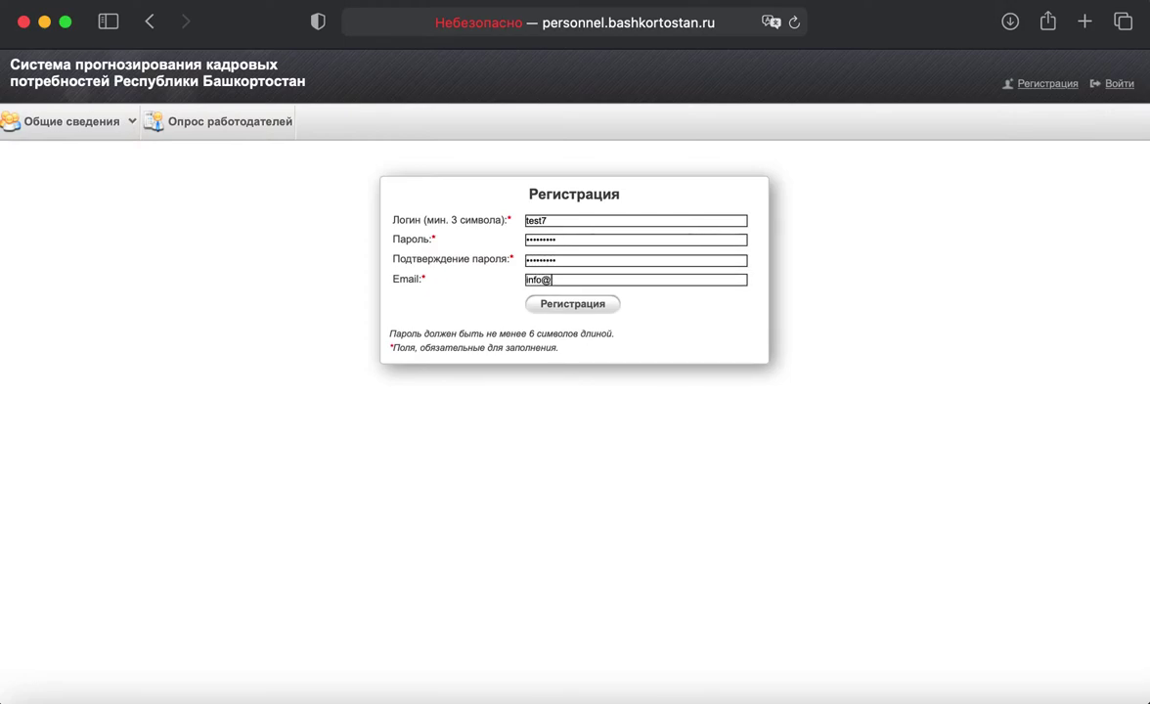
pyautogui.click(600, 304)
pyautogui.click(583, 480)
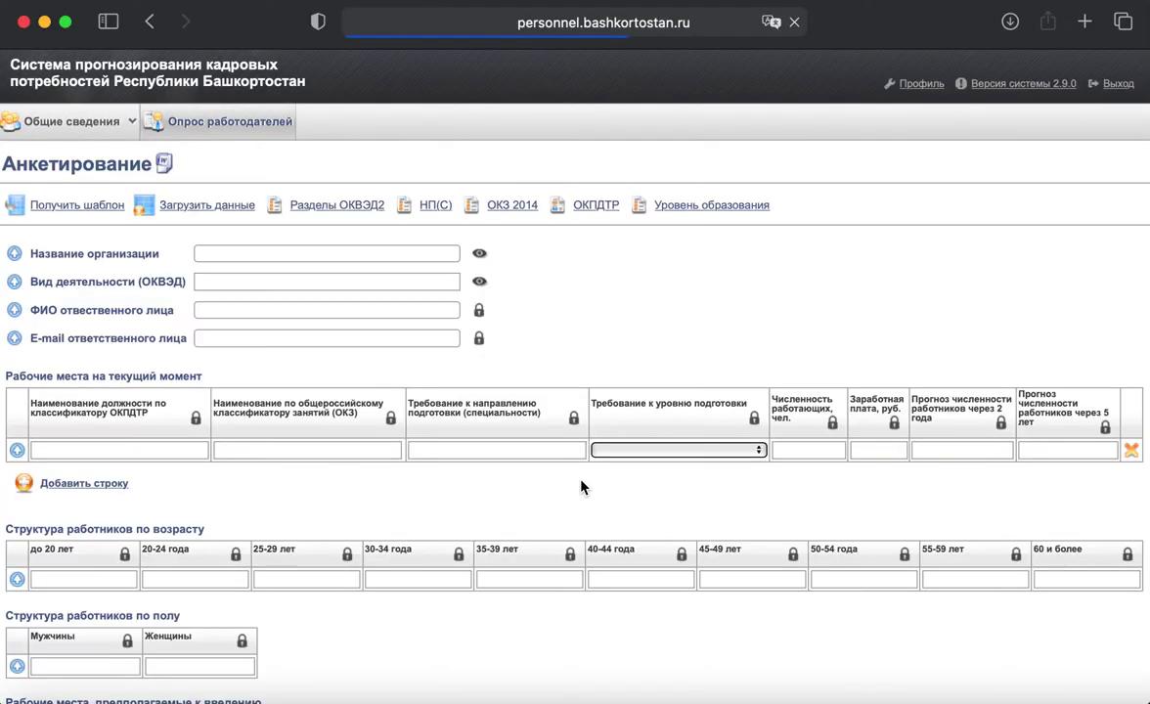
# Step: Enter organisation ООО Корвет with activity С: ОБРАБАТЫВАЮЩИЕ ПРОИЗВОДСТВА
pyautogui.click(311, 256)
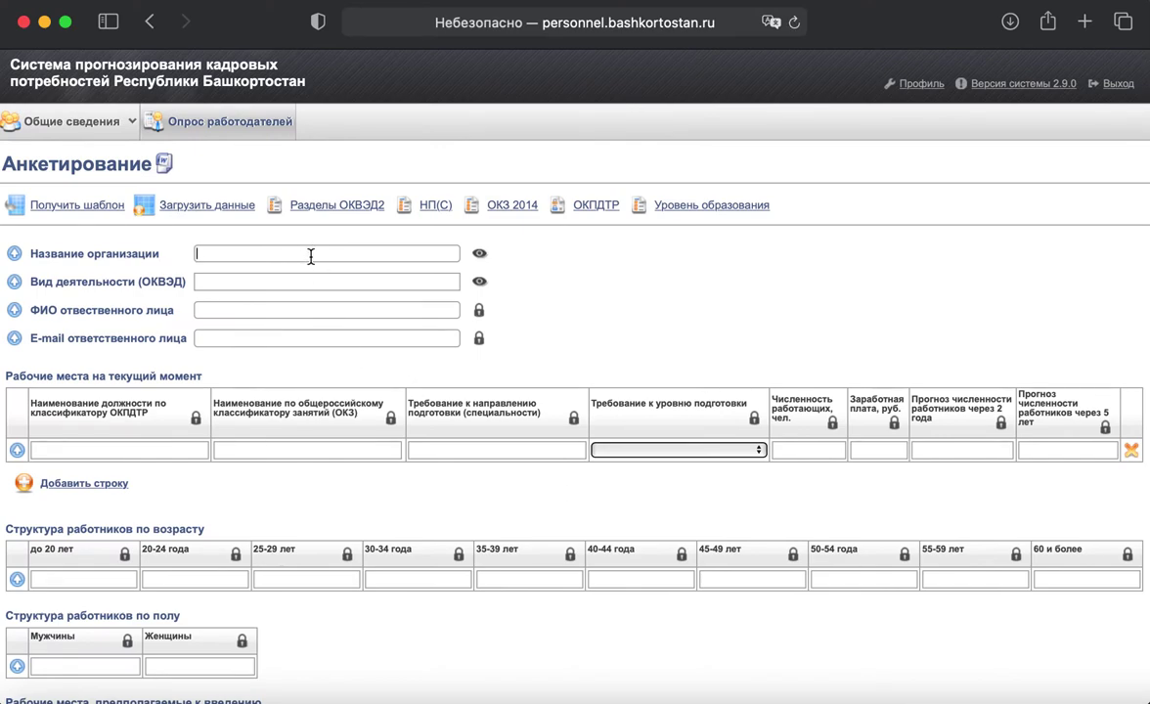
pyautogui.write('ООО Корвет')
pyautogui.press('Tab')
pyautogui.click(303, 204)
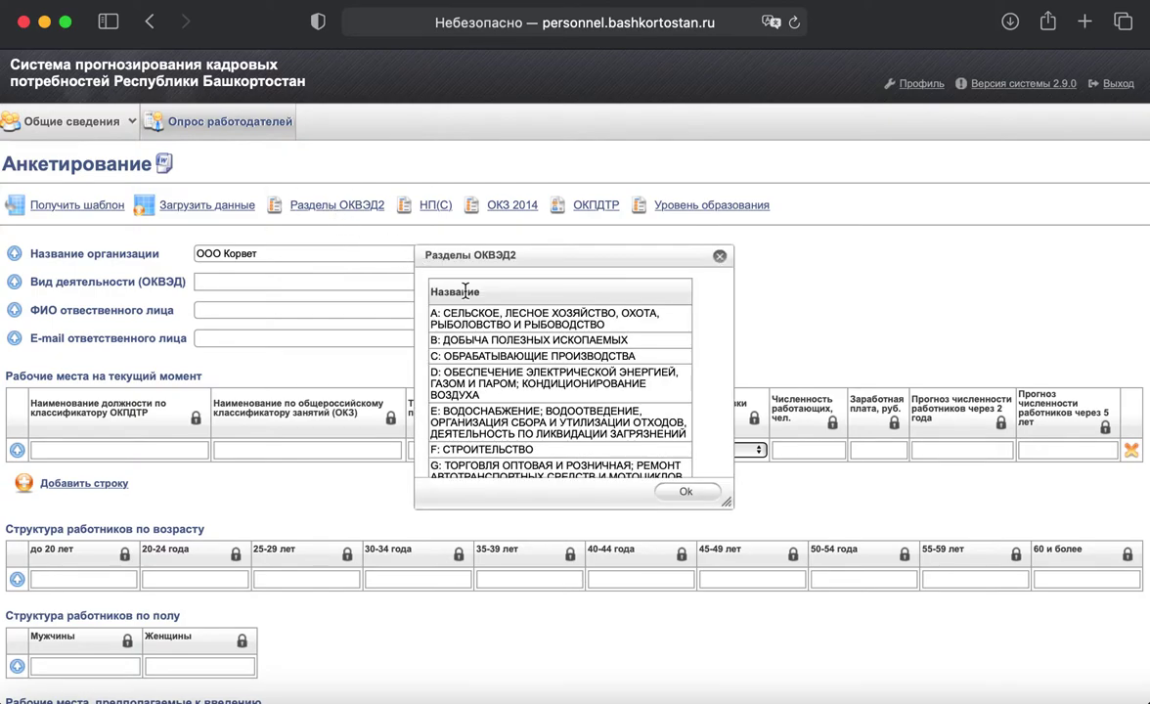
pyautogui.scroll(-5, 463, 287)
pyautogui.scroll(4, 466, 291)
pyautogui.scroll(3, 466, 290)
pyautogui.click(720, 257)
pyautogui.click(292, 278)
pyautogui.write('обраб')
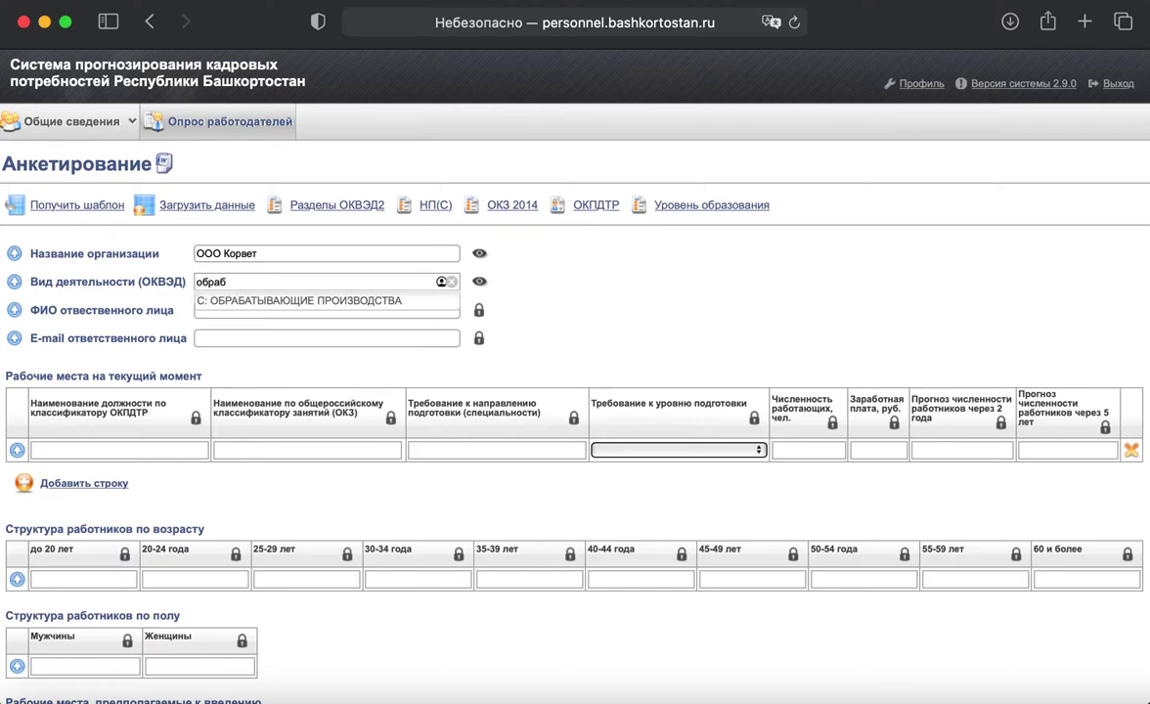
pyautogui.click(297, 301)
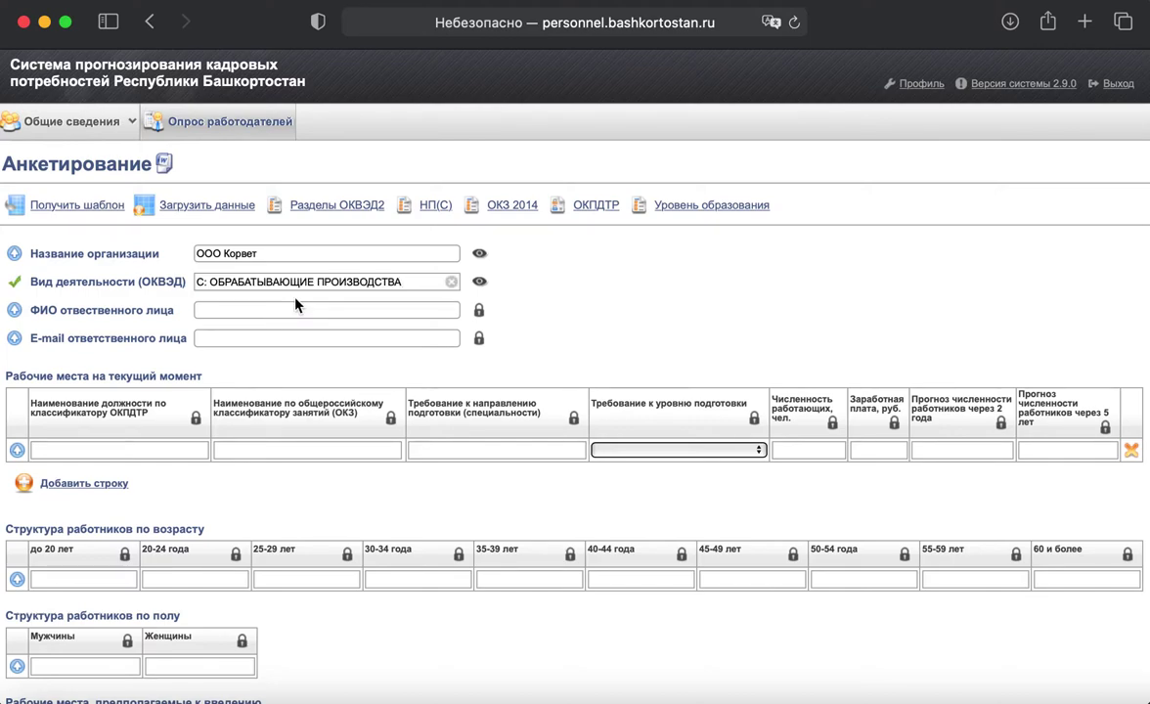
# Step: Fill in the responsible person's full name and e-mail address
pyautogui.click(293, 309)
pyautogui.write('Иванов Иван Ив')
pyautogui.press('BackSpace')
pyautogui.press('BackSpace')
pyautogui.press('BackSpace')
pyautogui.write('Иванович')
pyautogui.press('Tab')
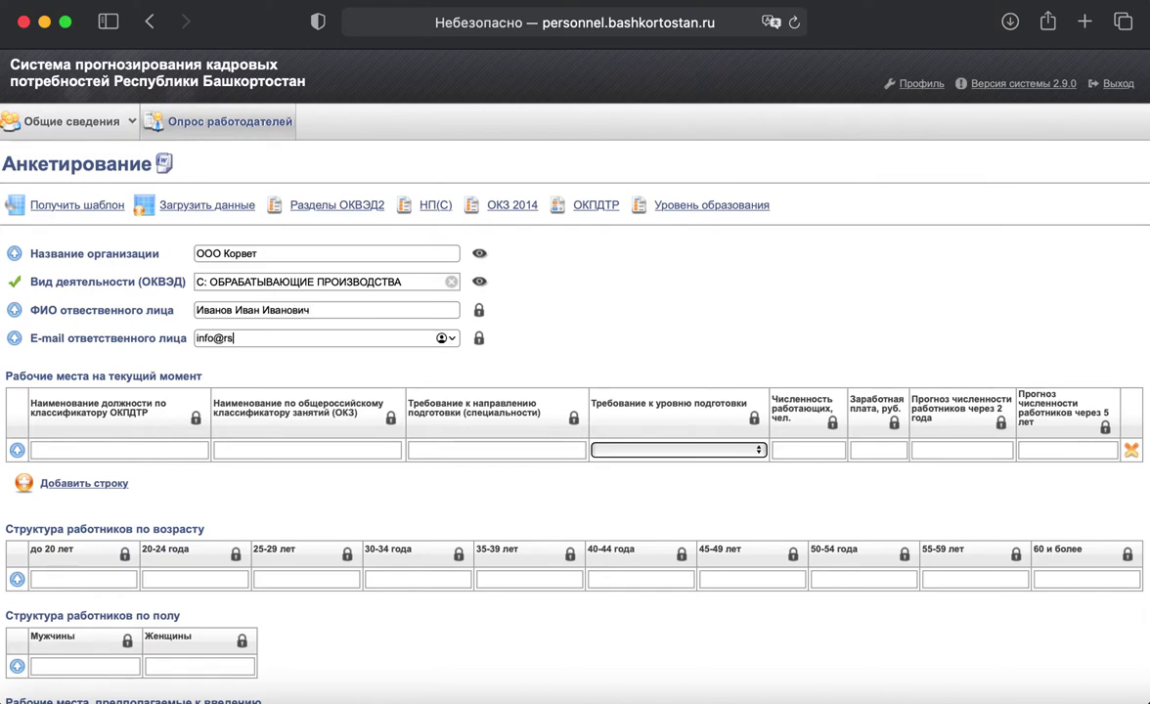
# Step: Add a second job row and set row one's title to 20539 Генеральный директор
pyautogui.scroll(-3, 228, 313)
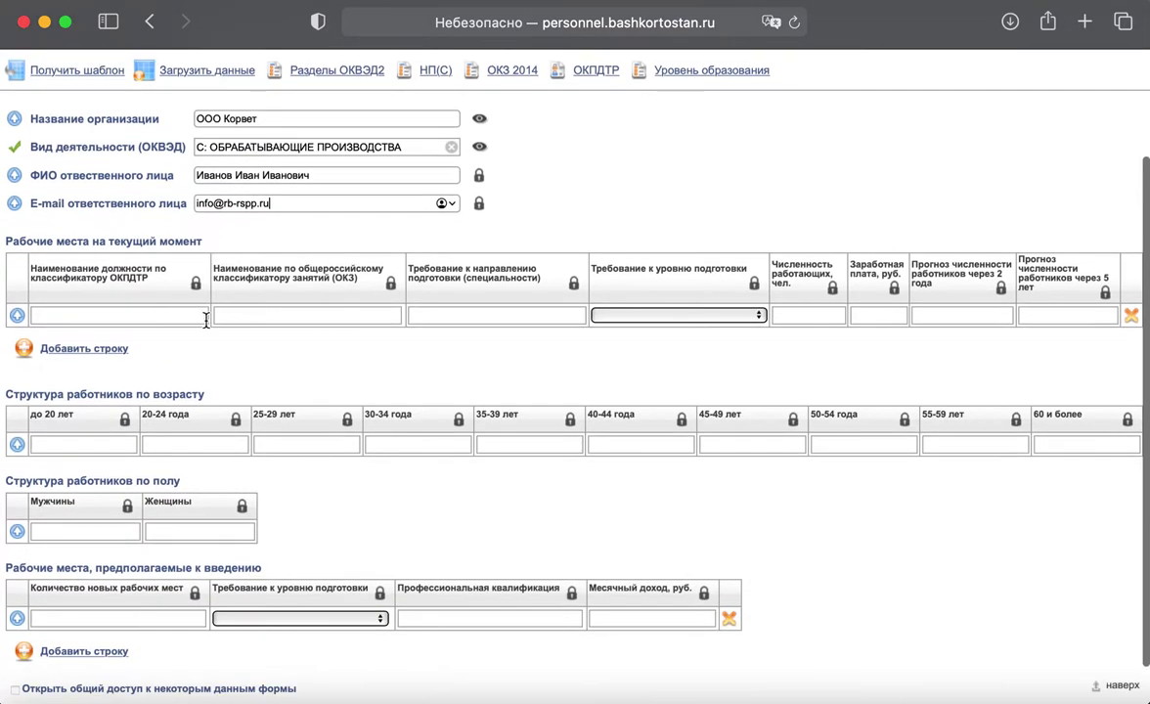
pyautogui.click(24, 348)
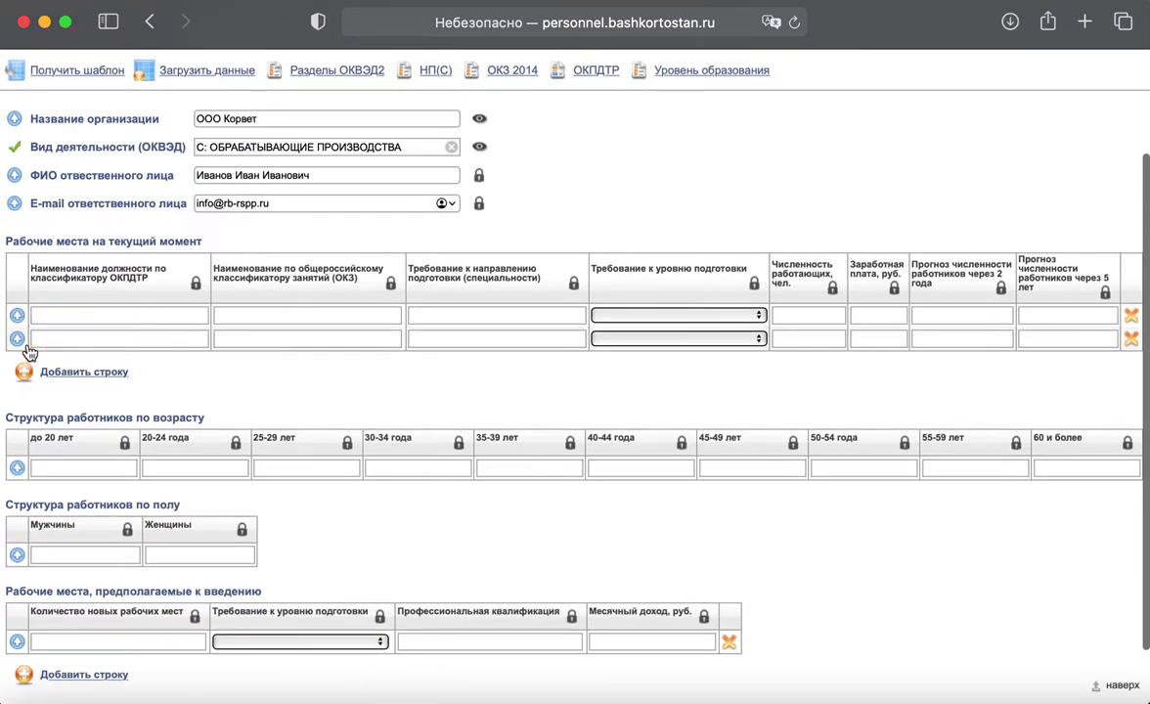
pyautogui.click(71, 315)
pyautogui.write('г')
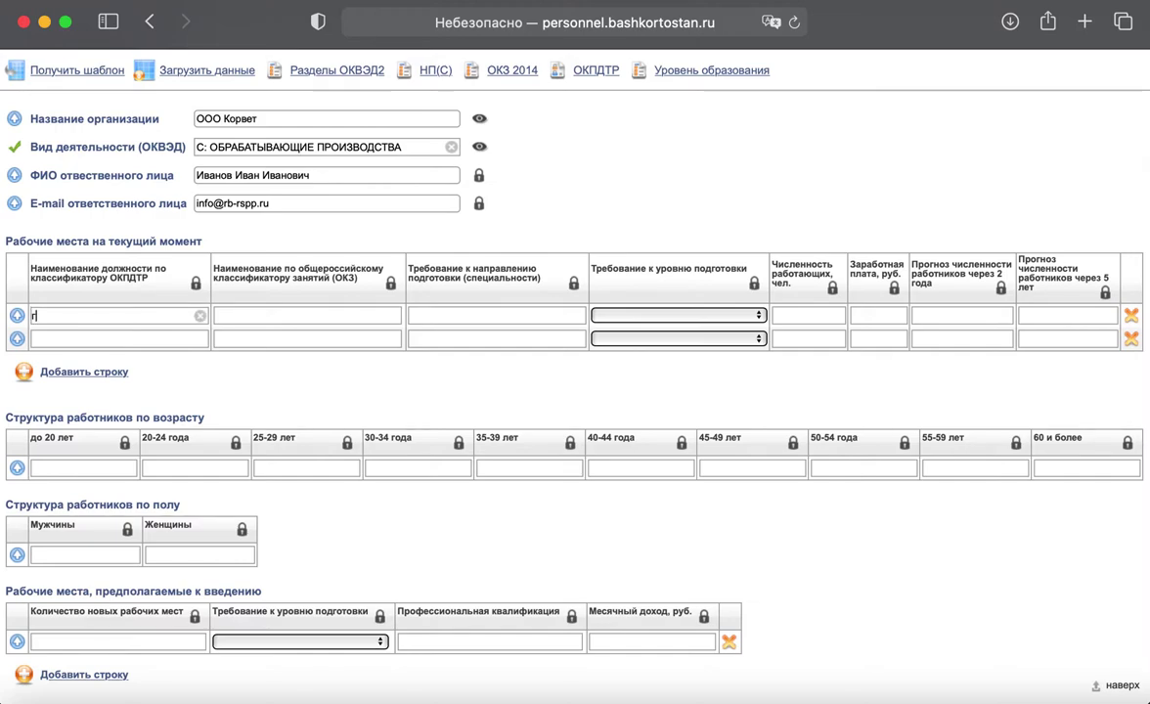
pyautogui.write('ен')
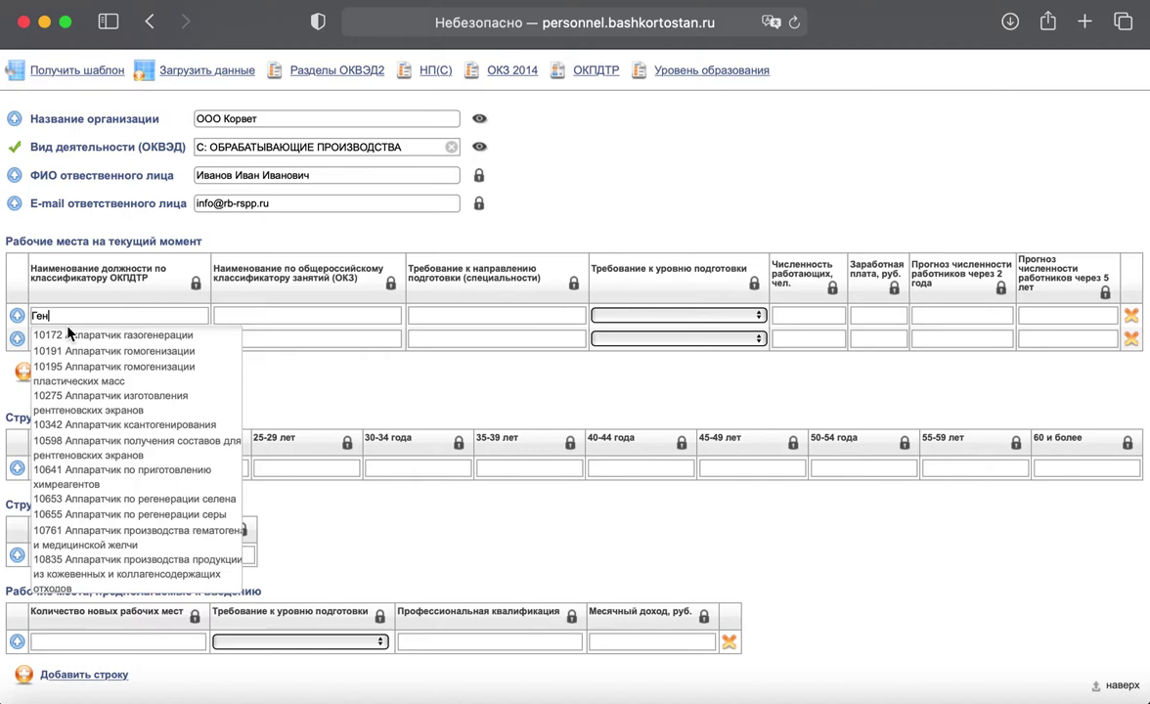
pyautogui.write('еральный директо')
pyautogui.press('BackSpace')
pyautogui.press('BackSpace')
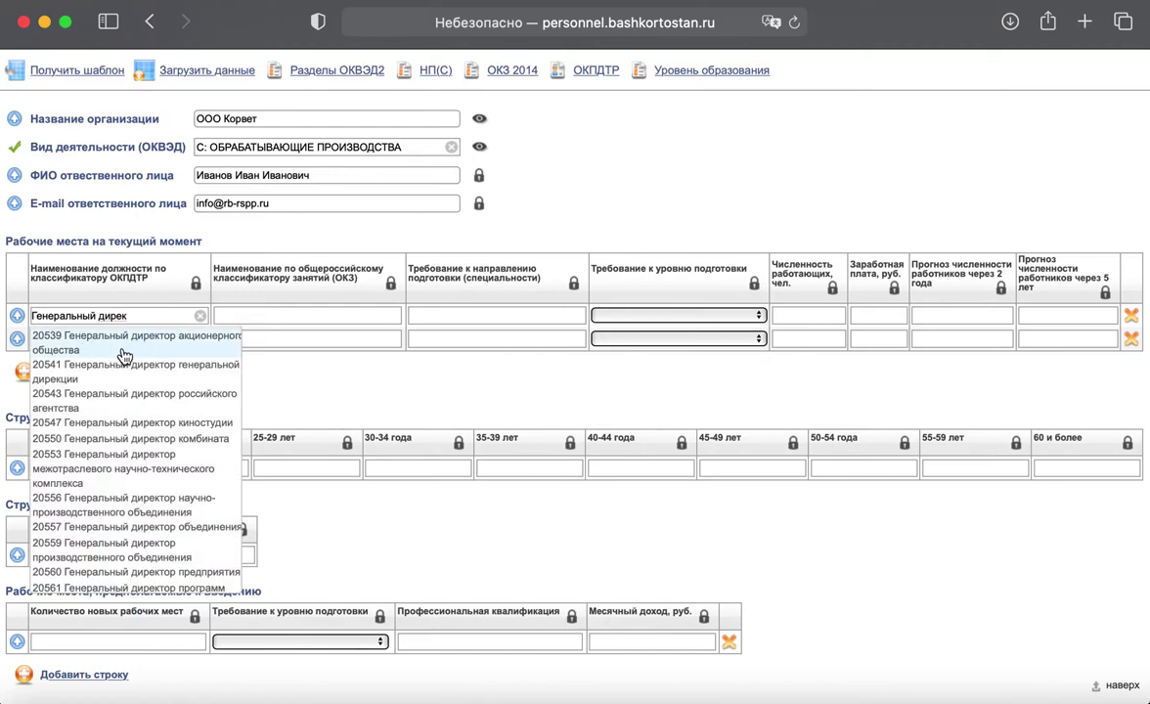
pyautogui.click(123, 350)
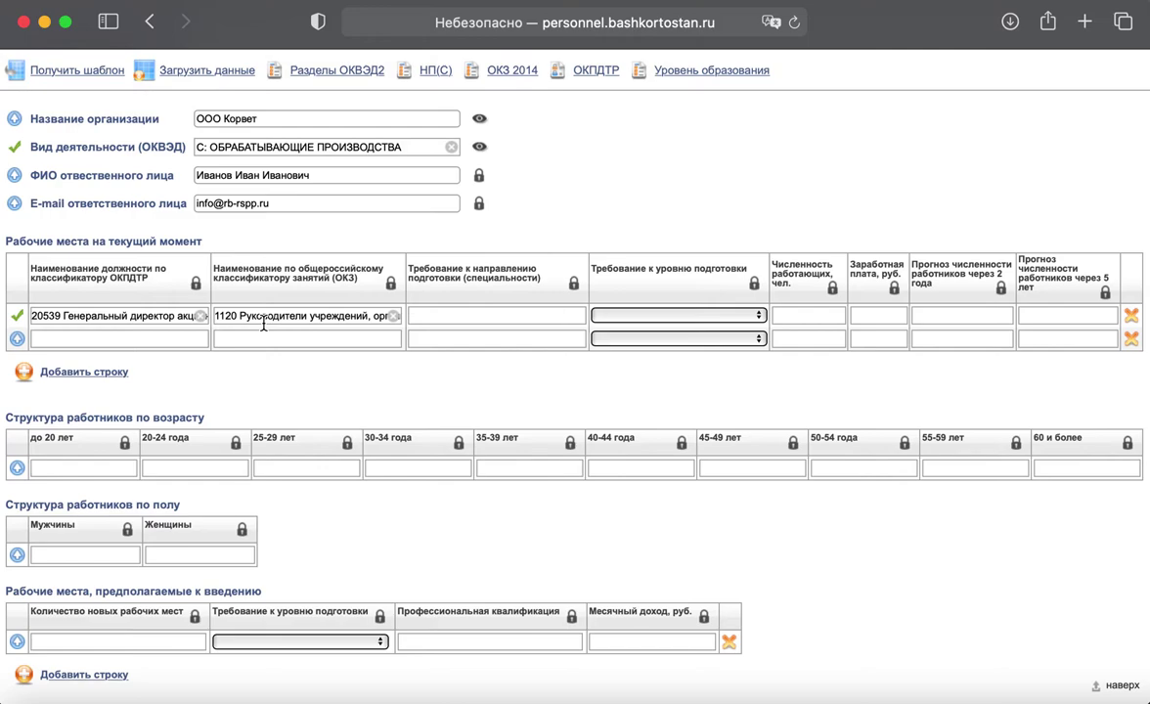
# Step: Give the director row specialty Экономист, level ВПО, 1 worker, salary 100000 and forecast 1
pyautogui.click(473, 313)
pyautogui.write('Экономист')
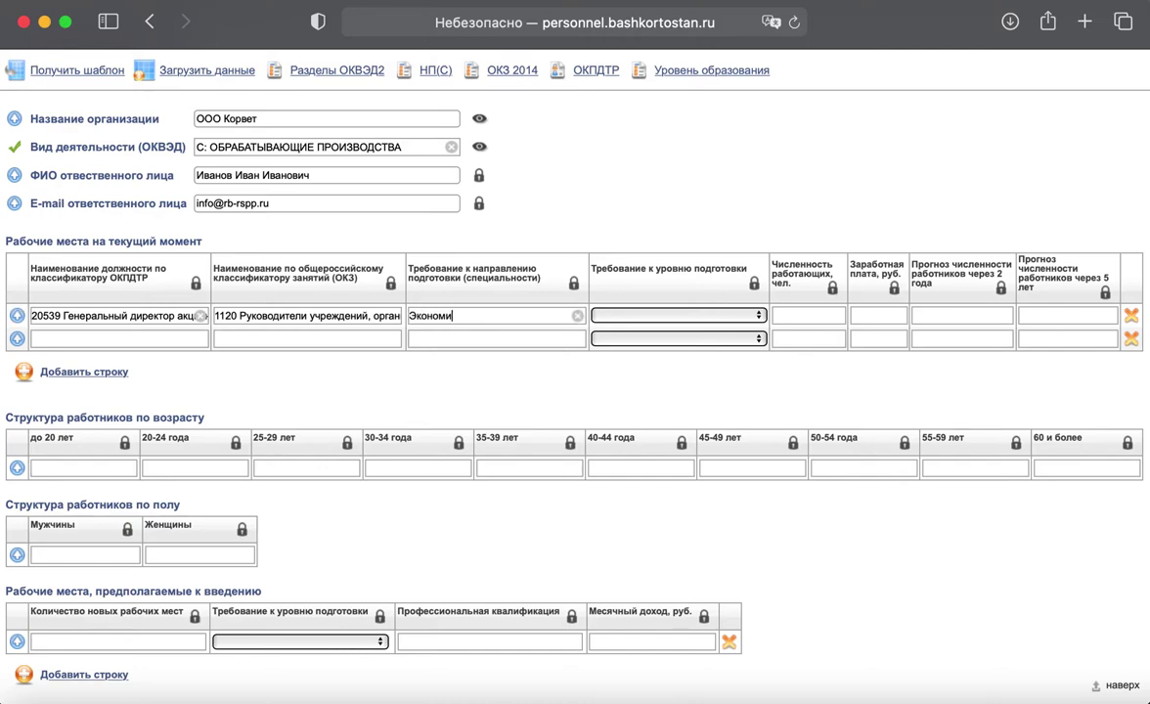
pyautogui.click(672, 315)
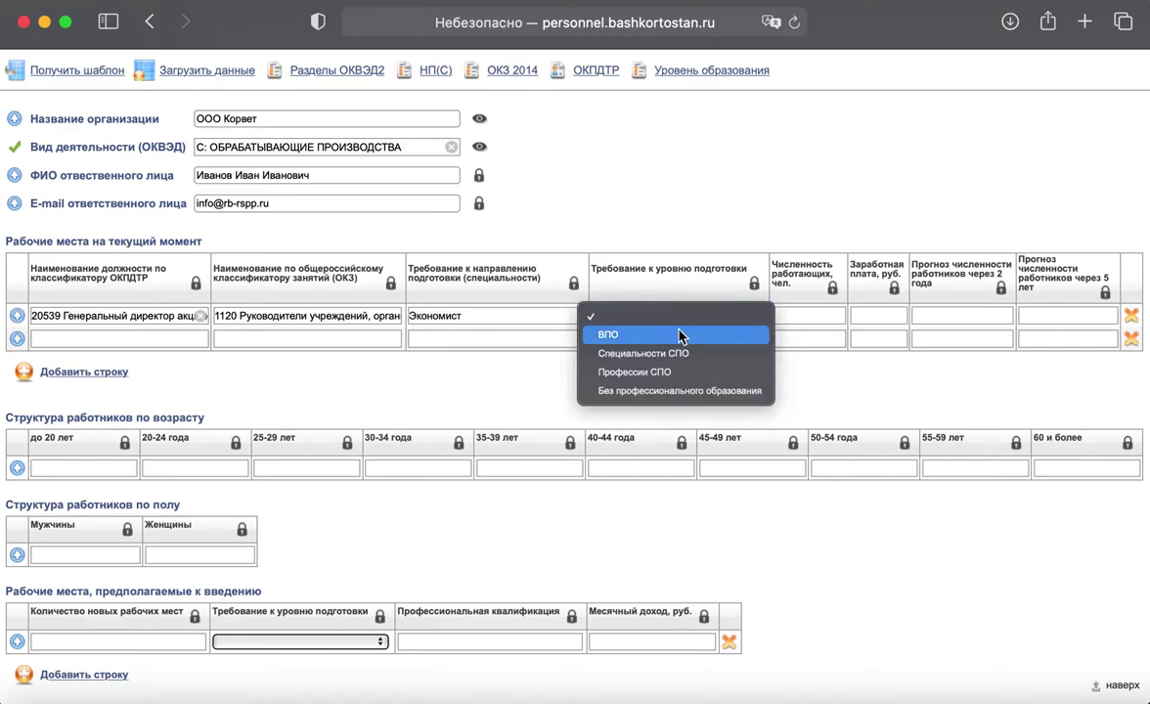
pyautogui.click(779, 330)
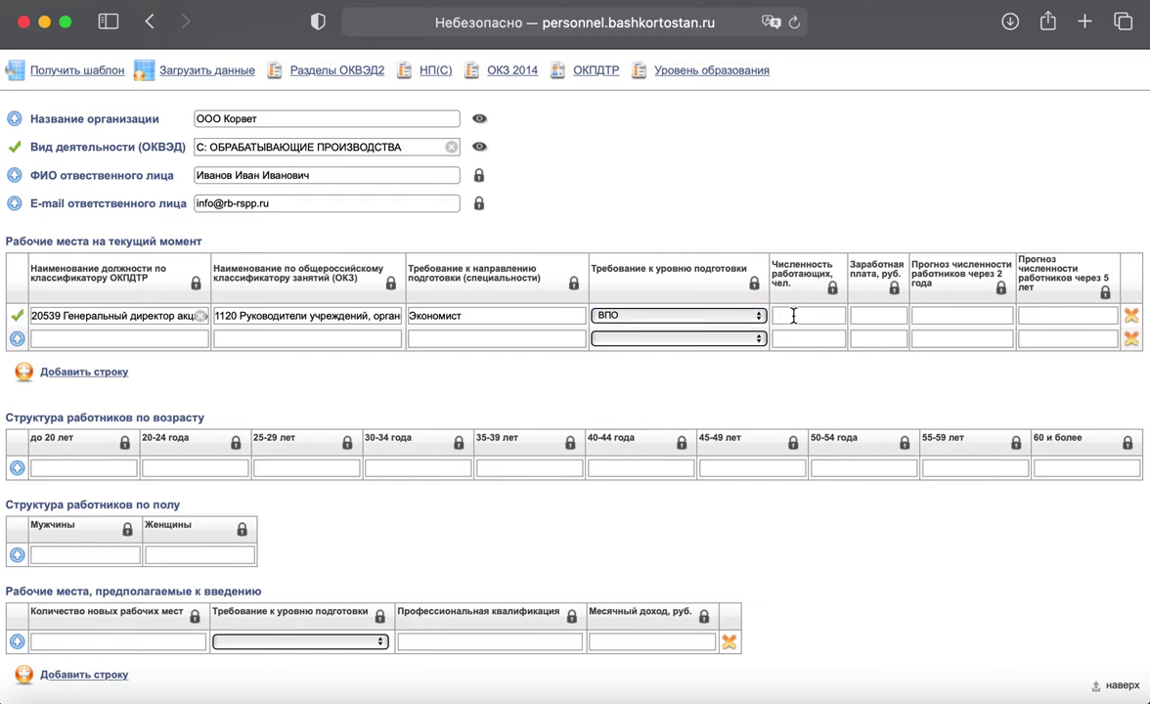
pyautogui.click(793, 315)
pyautogui.write('1')
pyautogui.click(878, 315)
pyautogui.write('1000001')
# Step: Set row two to 11442 Водитель автомобиля with level Без профессионального образования
pyautogui.click(164, 336)
pyautogui.write('Водитель')
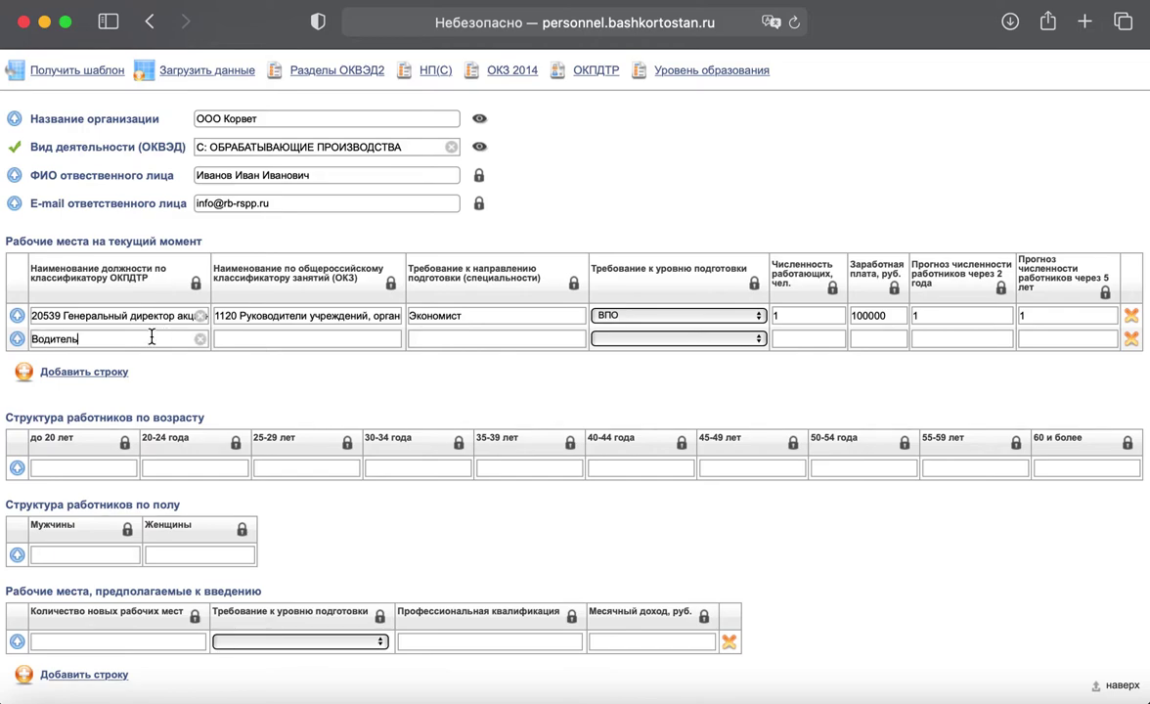
pyautogui.click(120, 357)
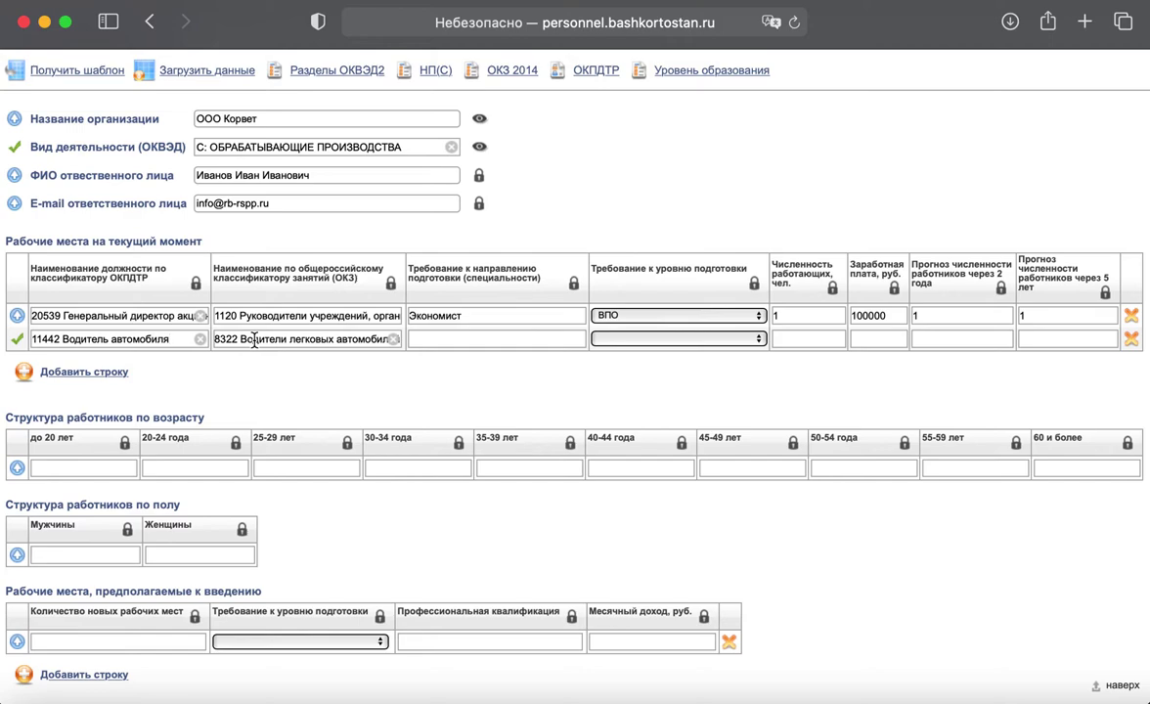
pyautogui.click(429, 338)
pyautogui.click(642, 338)
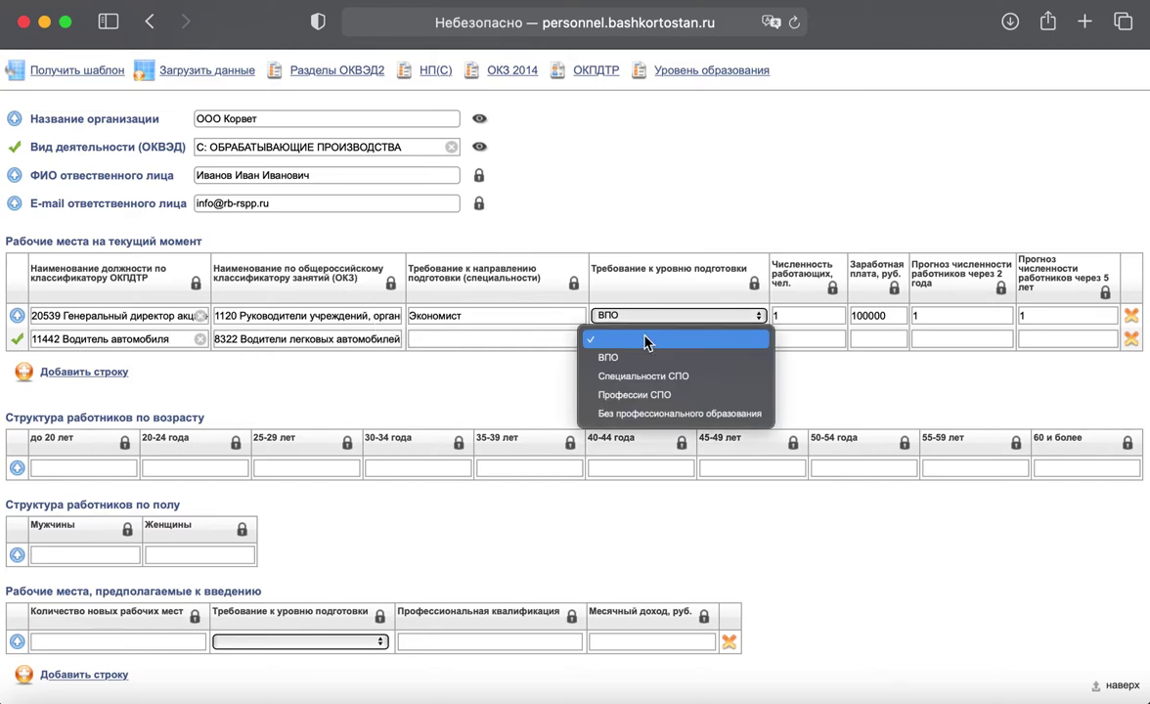
pyautogui.click(668, 413)
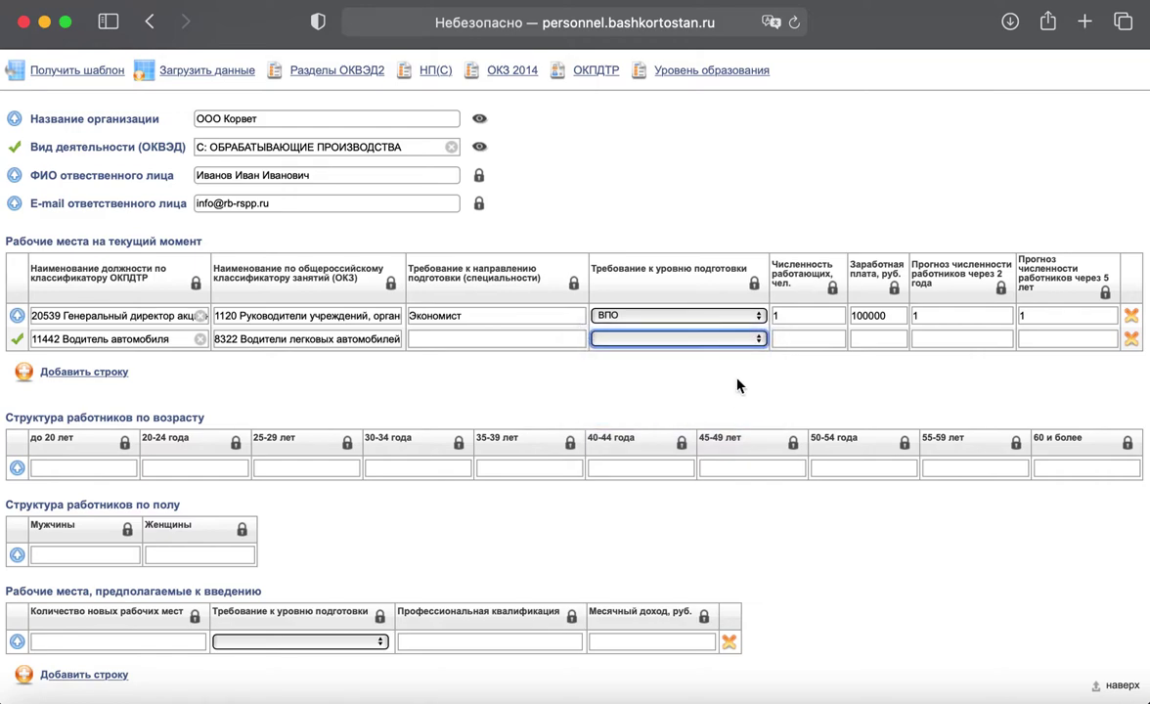
# Step: Enter 1 employee, salary 40000 and 2- and 5-year forecasts of 1 for the driver
pyautogui.click(804, 339)
pyautogui.write('1')
pyautogui.click(875, 335)
pyautogui.write('40000')
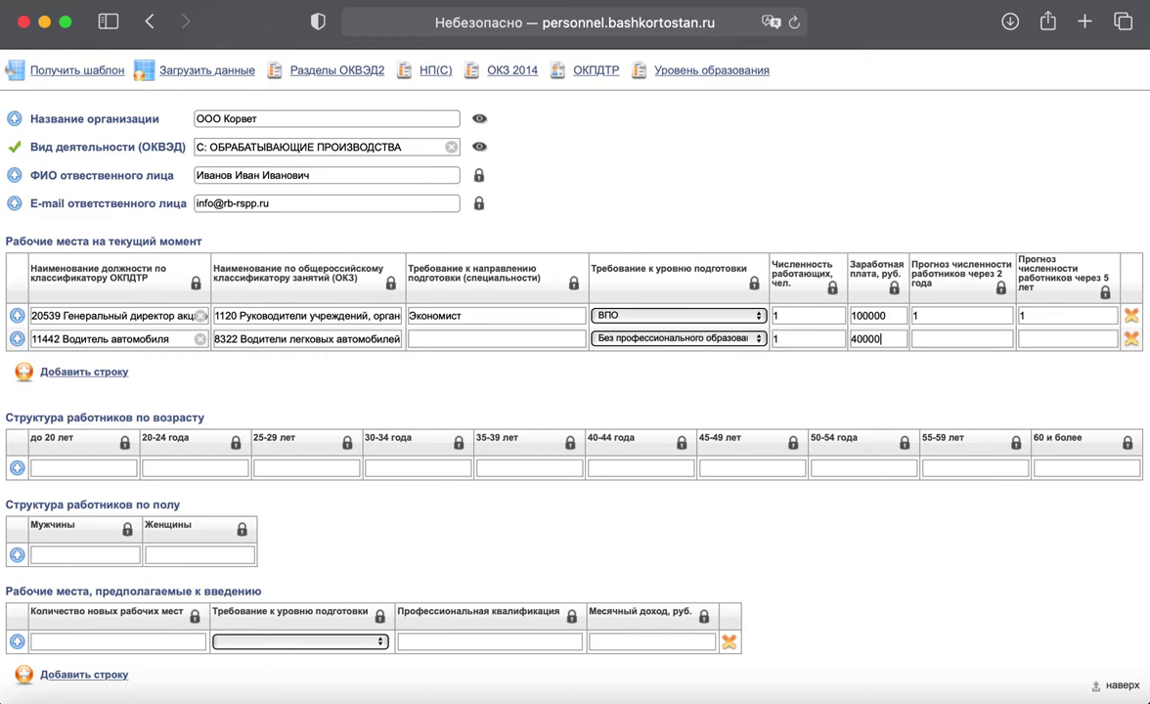
pyautogui.press('Tab')
pyautogui.write('1')
pyautogui.press('Tab')
pyautogui.write('1')
# Step: Add a third job row and begin its title with 'Секретар'
pyautogui.click(98, 372)
pyautogui.click(107, 362)
pyautogui.write('Секретар')
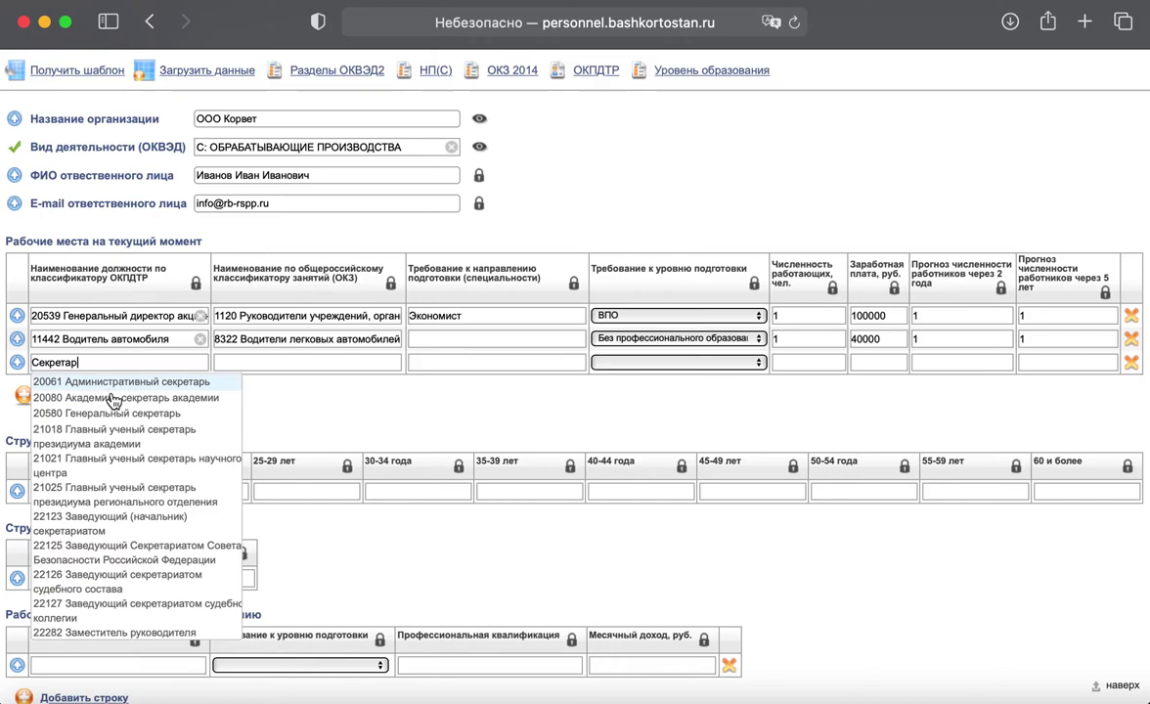
# Step: Set row three to 26341 Секретарь руководителя with specialty 46.01.03 Делопроизводитель
pyautogui.scroll(-10, 103, 470)
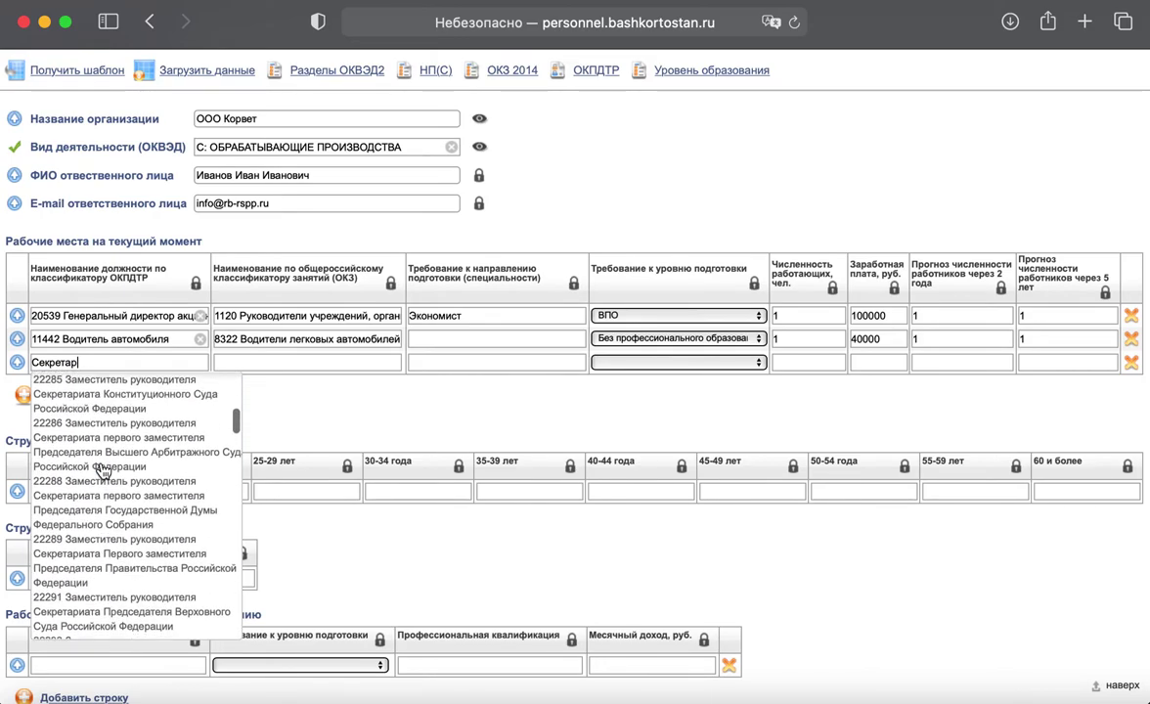
pyautogui.scroll(-5, 103, 471)
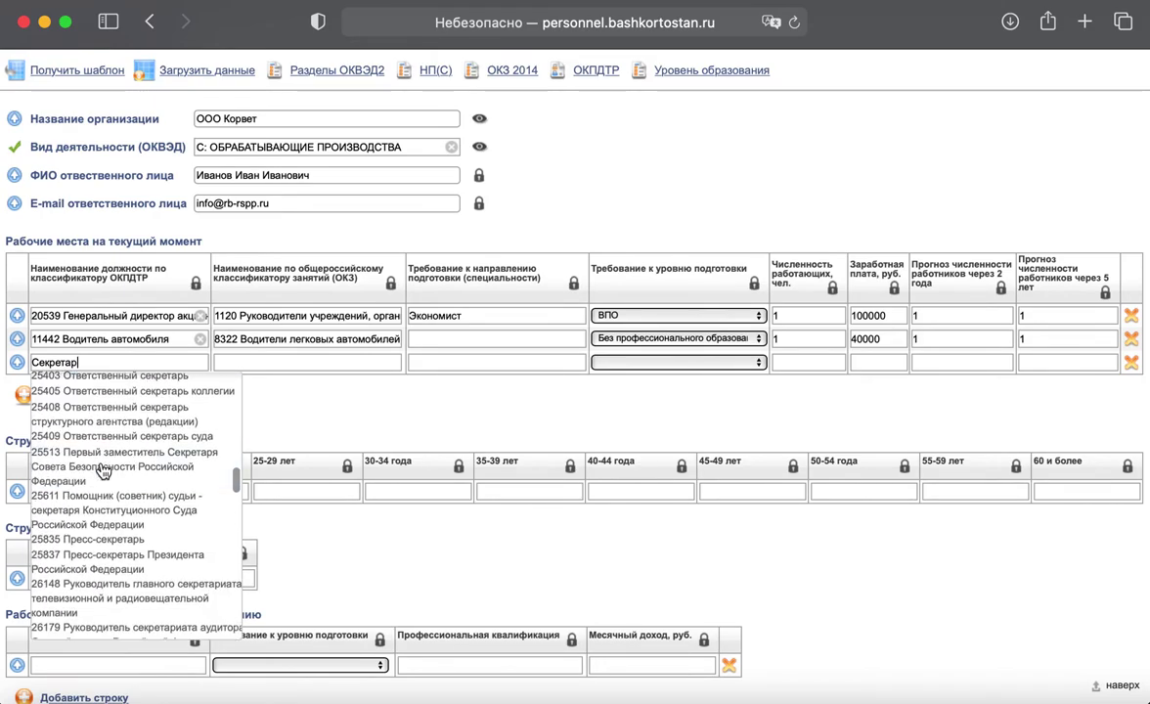
pyautogui.scroll(-8, 103, 470)
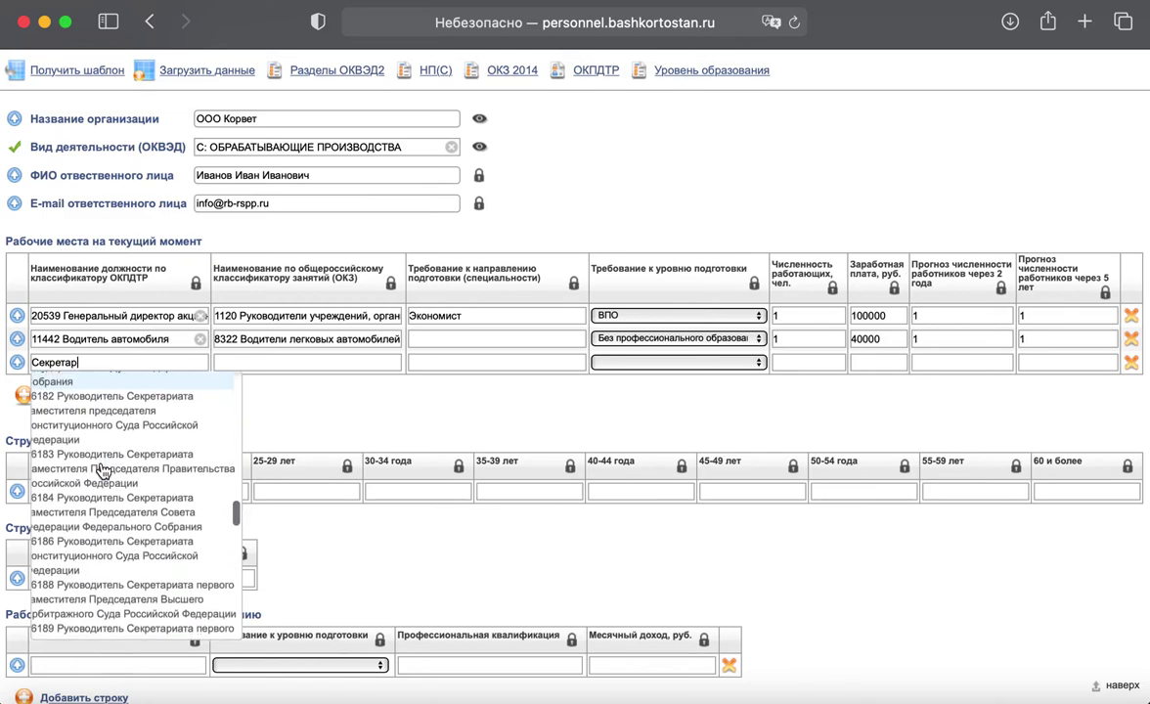
pyautogui.write('ь ру')
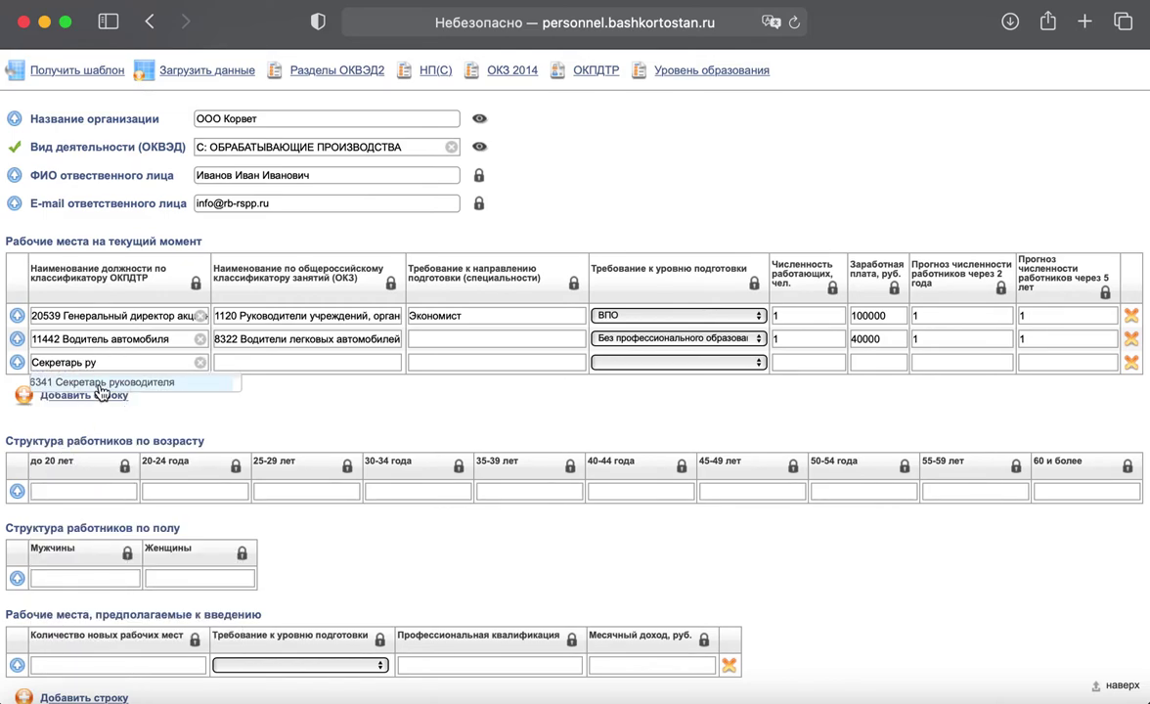
pyautogui.click(100, 386)
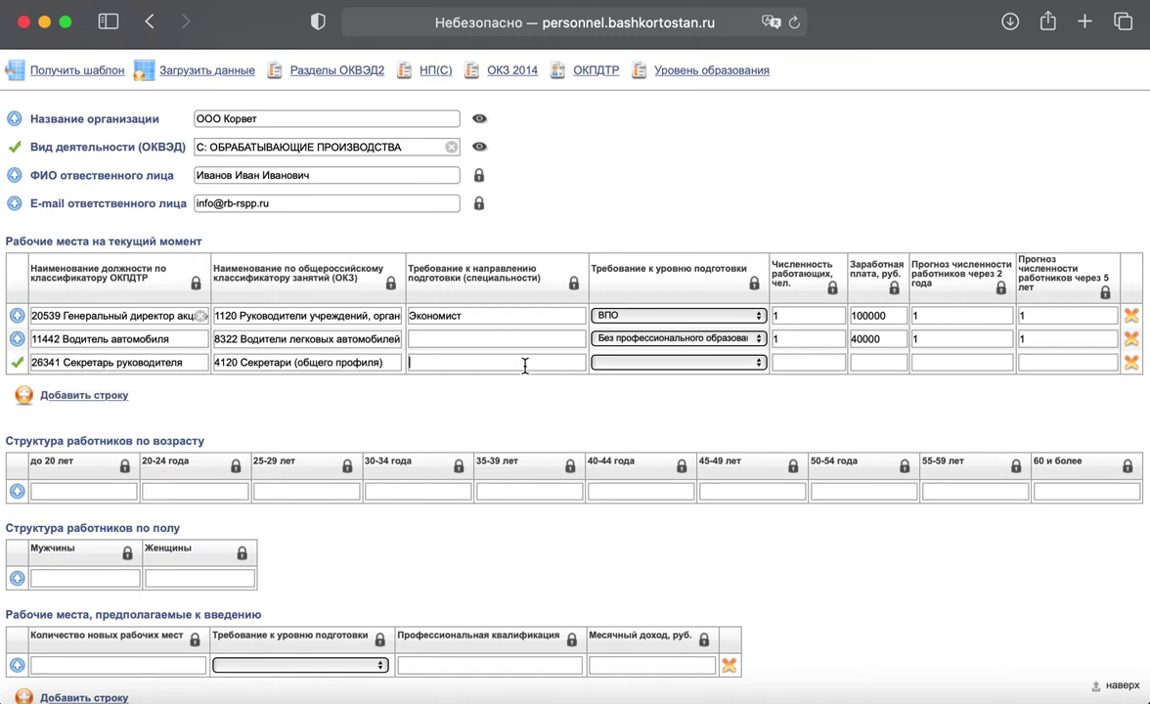
pyautogui.click(580, 362)
pyautogui.write('Д')
pyautogui.write('елп')
pyautogui.write('прои')
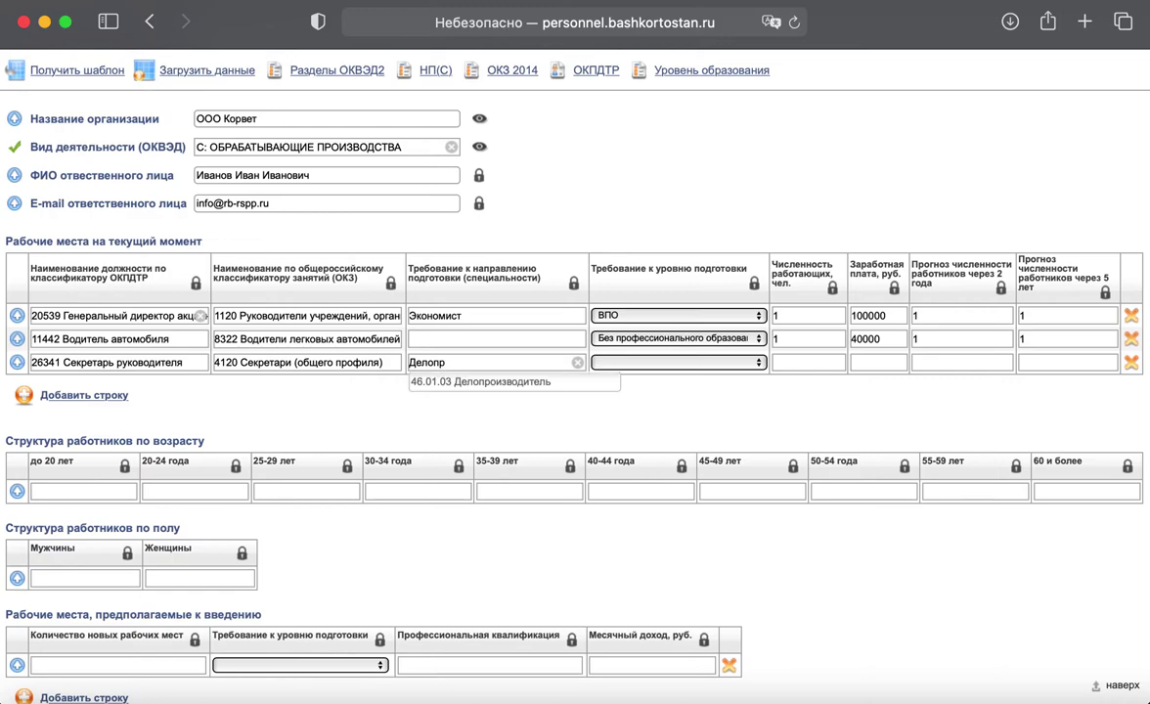
pyautogui.click(559, 383)
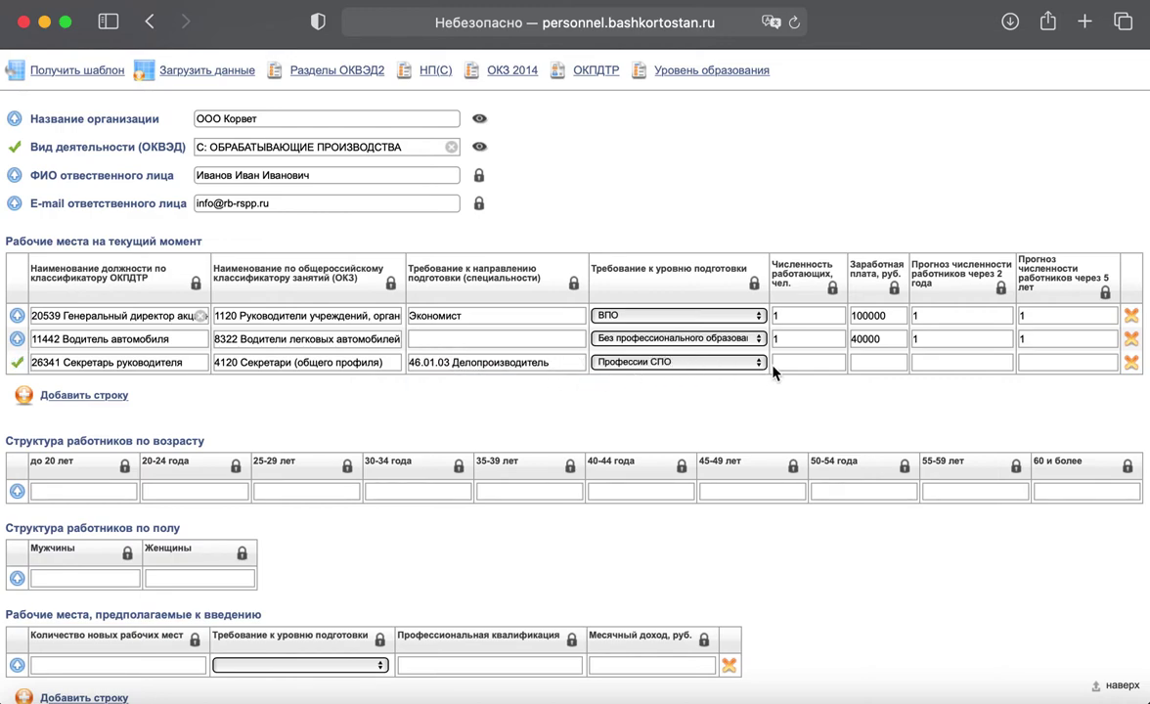
# Step: Enter 2 staff, salary 30000 and 2- and 5-year forecasts of 2 for the secretary
pyautogui.click(803, 367)
pyautogui.write('2')
pyautogui.click(860, 364)
pyautogui.write('30000')
pyautogui.click(954, 362)
pyautogui.write('2')
pyautogui.click(1052, 365)
pyautogui.write('2')
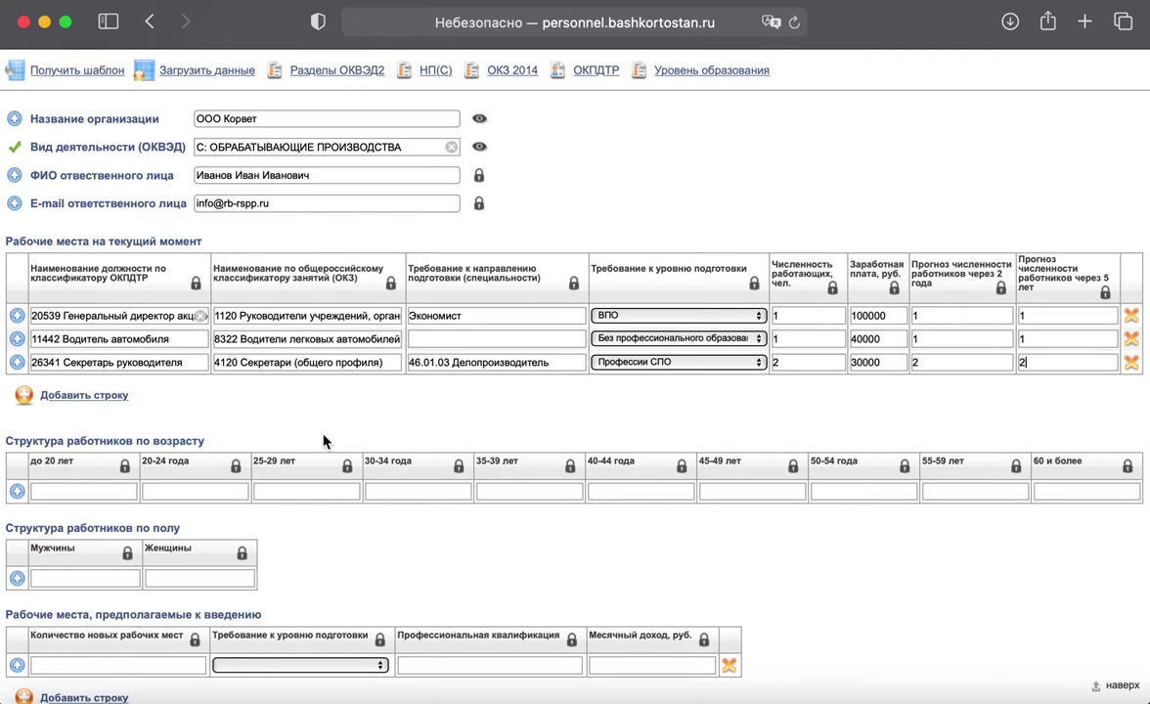
# Step: Enter 1 in the 20-24, 25-29, 35-39 and 50-54 age groups
pyautogui.scroll(3, 325, 441)
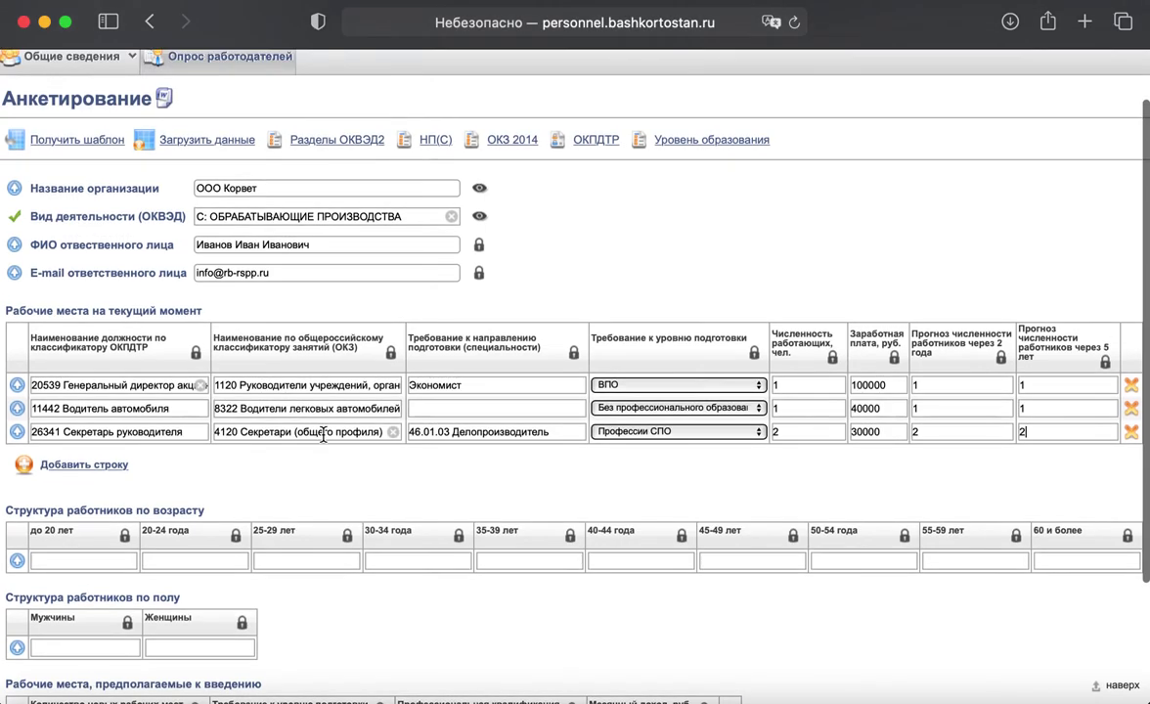
pyautogui.scroll(-4, 324, 434)
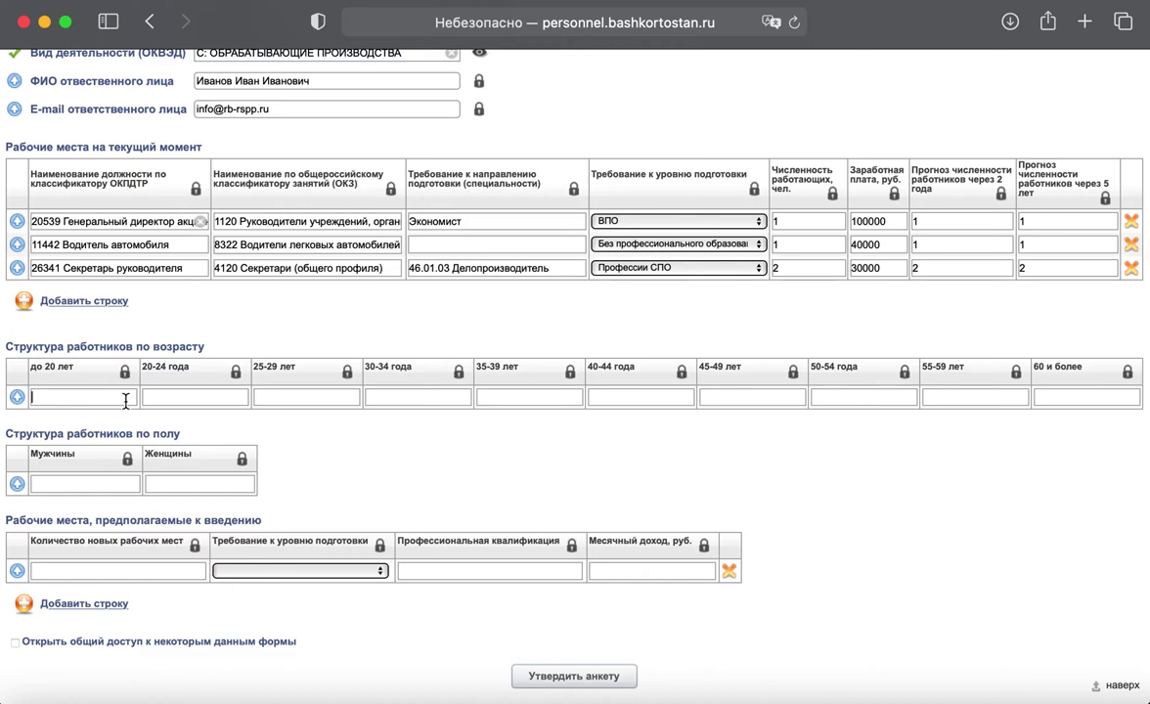
pyautogui.click(198, 395)
pyautogui.write('1')
pyautogui.click(279, 397)
pyautogui.write('11')
pyautogui.click(624, 394)
pyautogui.click(838, 393)
pyautogui.write('1')
# Step: Enter 0 for under-20, 30-34, 40-44, 45-49, 55-59 and 60-and-over age groups
pyautogui.click(106, 397)
pyautogui.write('0')
pyautogui.click(383, 394)
pyautogui.write('0')
pyautogui.click(629, 397)
pyautogui.write('0')
pyautogui.click(744, 395)
pyautogui.write('0')
pyautogui.click(961, 394)
pyautogui.write('0')
pyautogui.click(1070, 395)
pyautogui.write('0')
# Step: Record the gender structure as 2 men and 2 women
pyautogui.scroll(-2, 130, 477)
pyautogui.write('2')
pyautogui.click(200, 480)
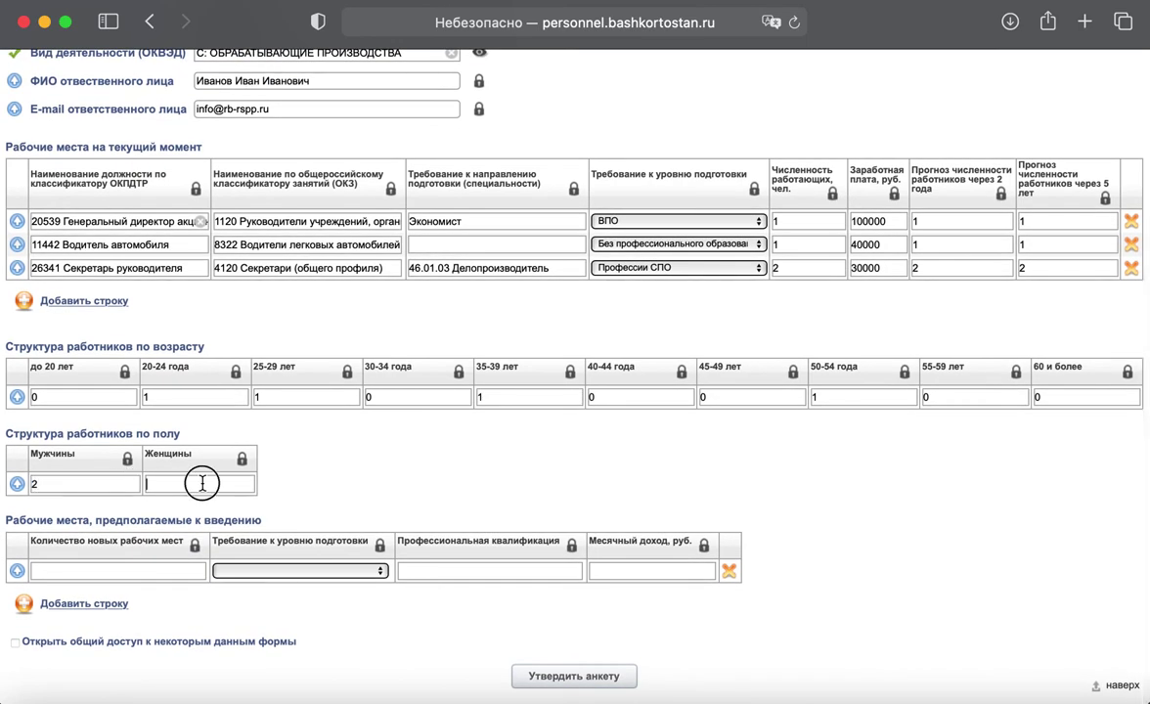
pyautogui.write('2')
# Step: Plan 10 new Тракторист jobs at level Специальности СПО with 70000 monthly income
pyautogui.click(131, 572)
pyautogui.write('10')
pyautogui.click(435, 570)
pyautogui.write('Тракто')
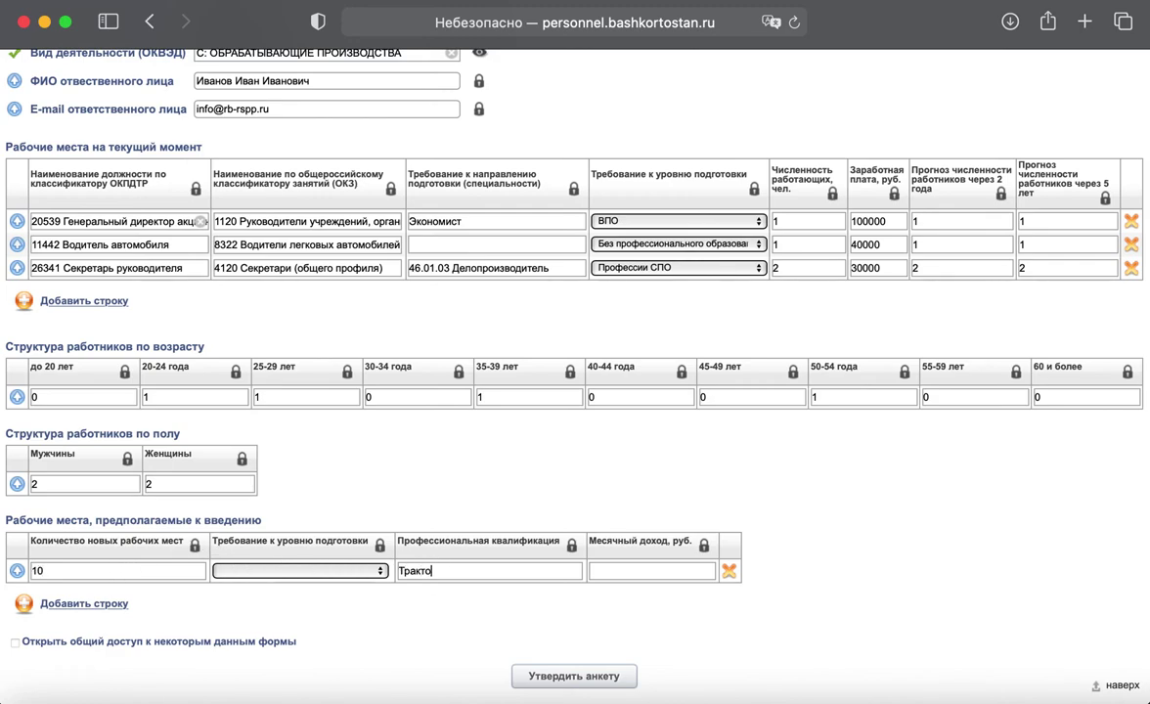
pyautogui.write('рист')
pyautogui.click(361, 576)
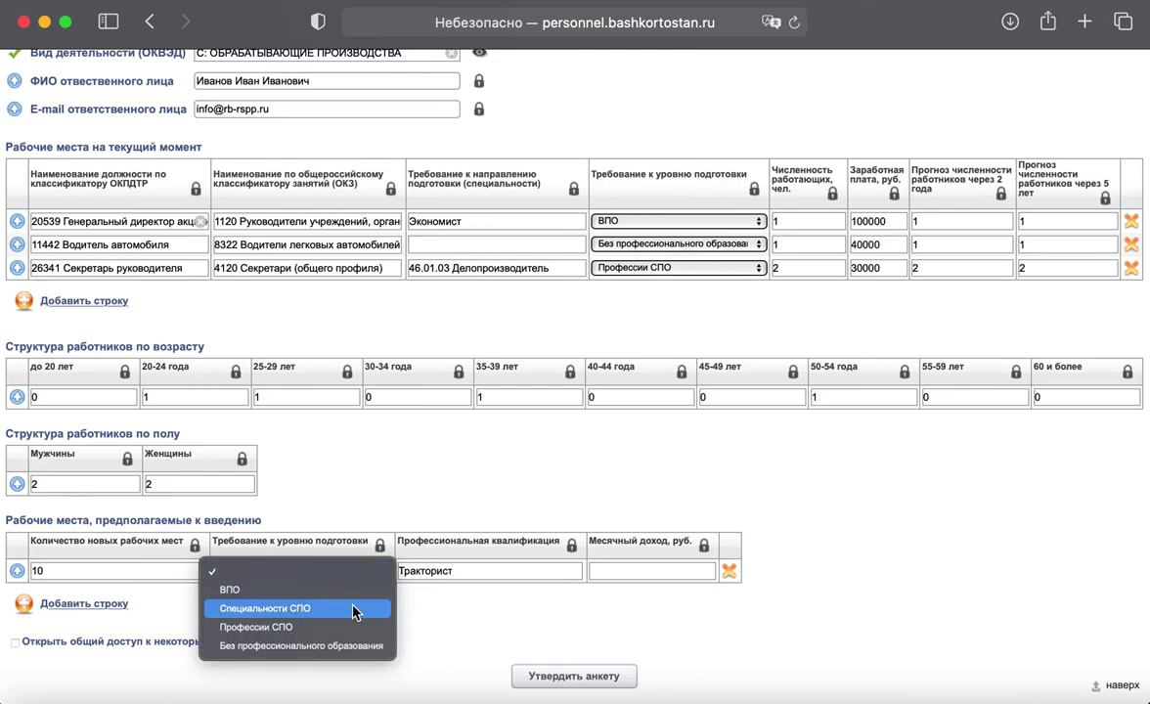
pyautogui.click(324, 558)
pyautogui.click(616, 571)
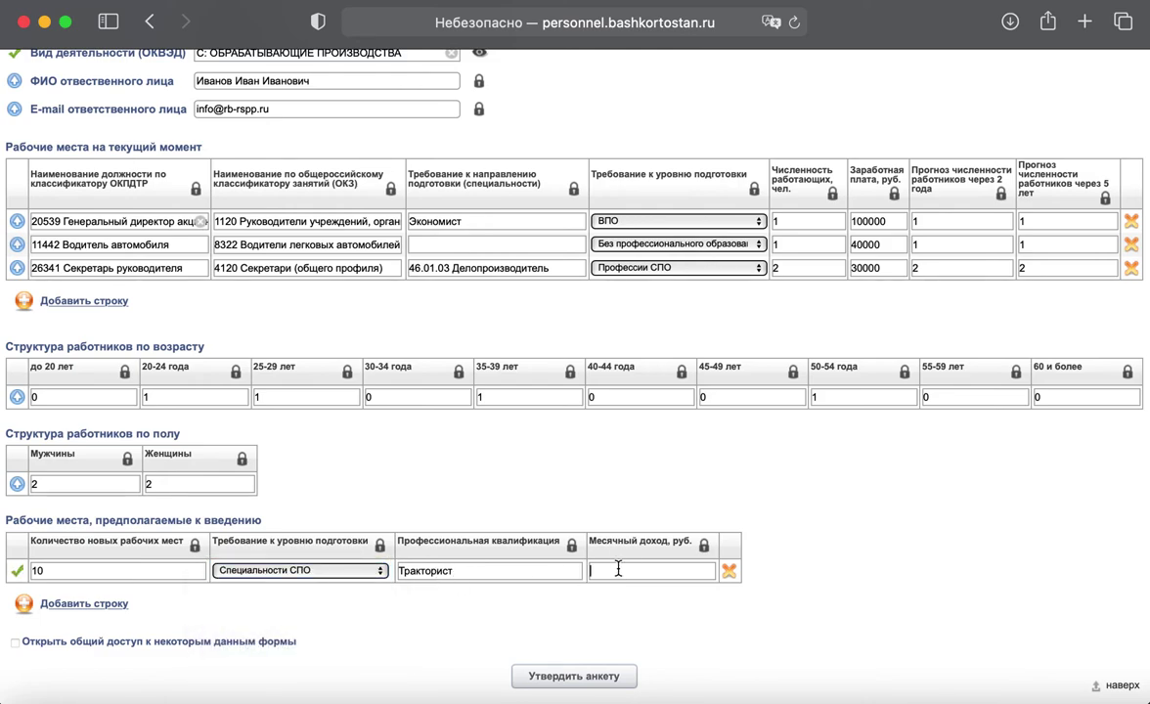
pyautogui.write('70000')
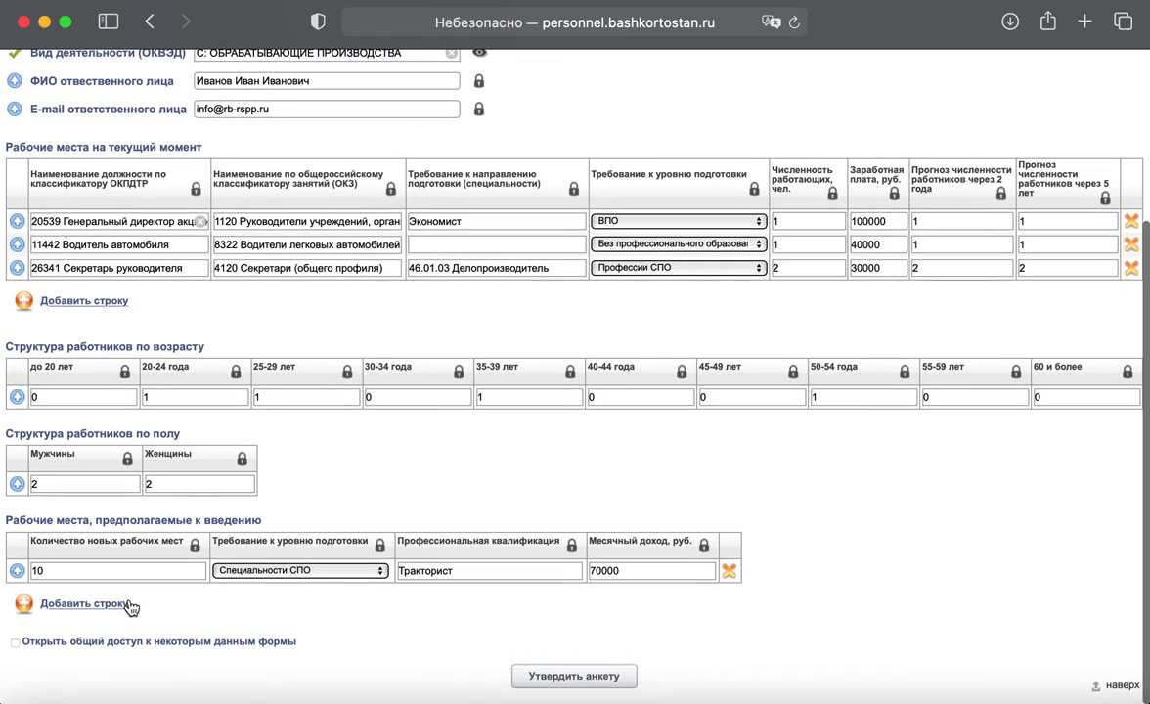
pyautogui.click(109, 602)
# Step: Fill planned row two: 1 Тик-токер job, level ВПО, income 50000
pyautogui.click(129, 592)
pyautogui.write('1')
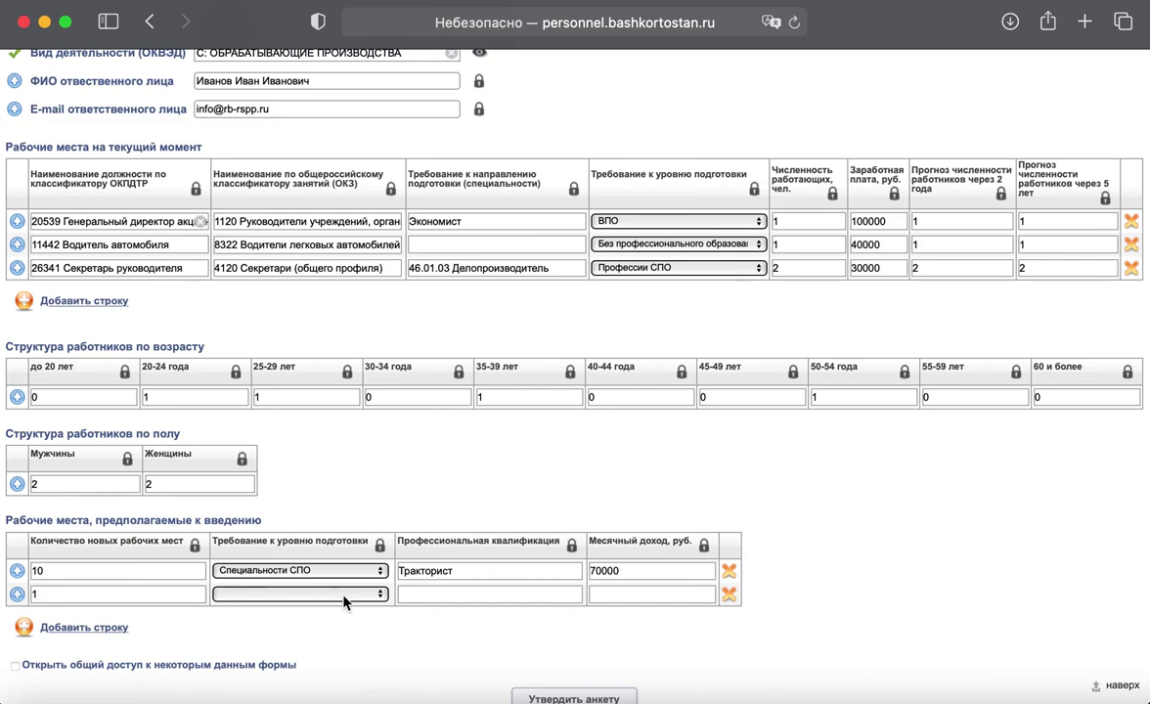
pyautogui.click(314, 594)
pyautogui.click(344, 614)
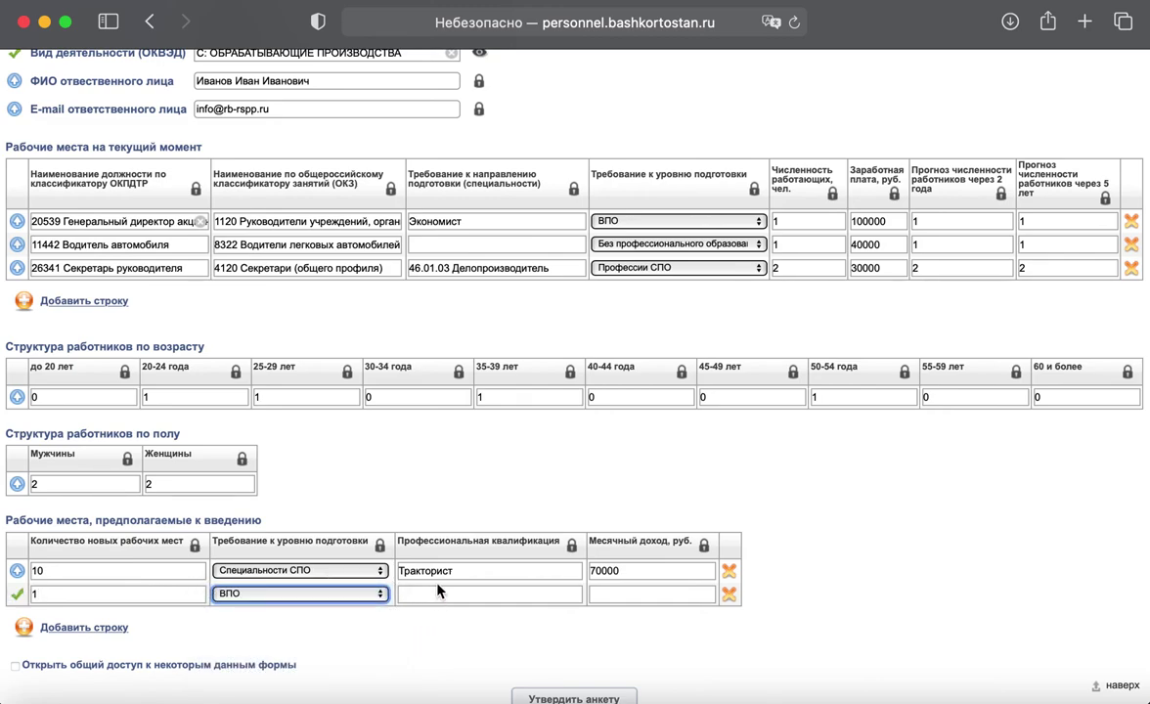
pyautogui.click(438, 591)
pyautogui.write('Тик-токер')
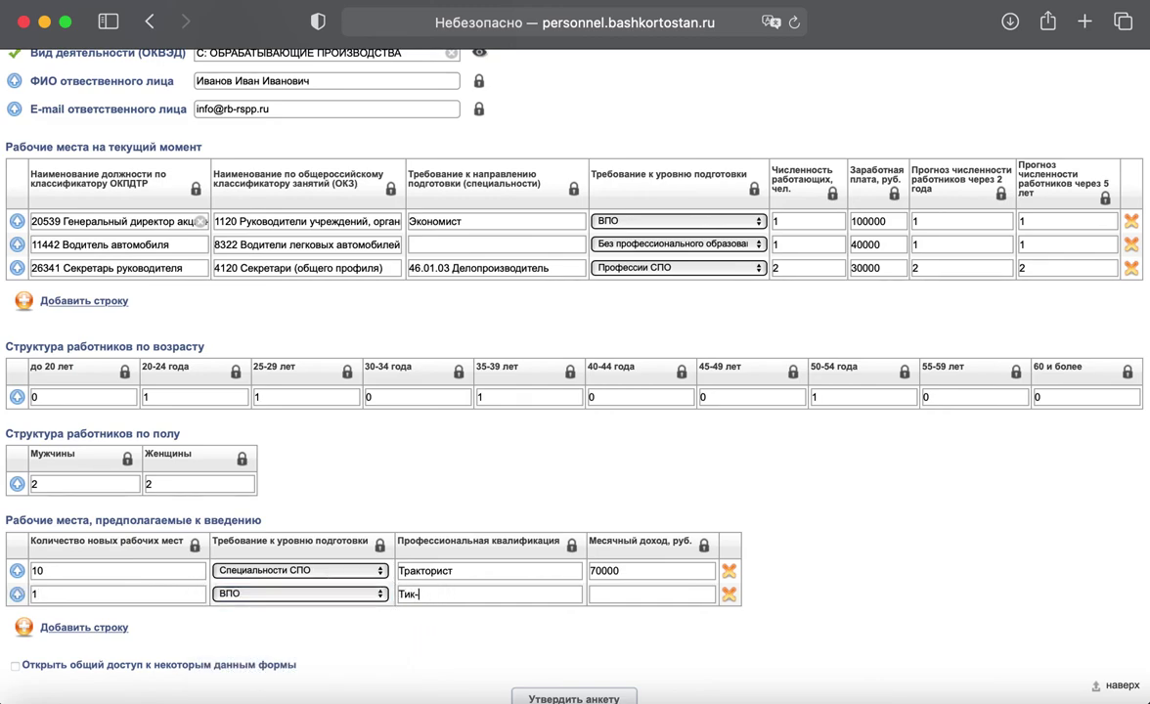
pyautogui.click(651, 594)
pyautogui.write('50000')
# Step: Add planned row three: 1 Пресс-секретарь job, level ВПО, income 40000
pyautogui.click(84, 626)
pyautogui.click(85, 617)
pyautogui.write('1')
pyautogui.click(290, 612)
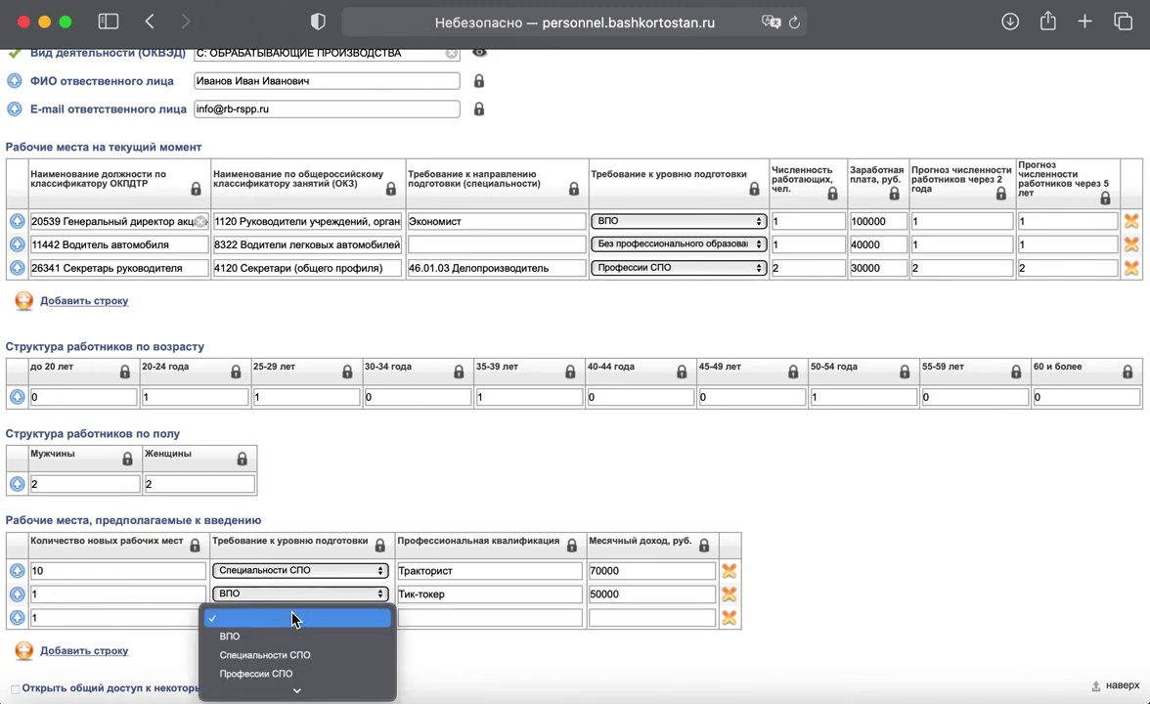
pyautogui.click(300, 640)
pyautogui.click(416, 614)
pyautogui.write('Пресс-сек')
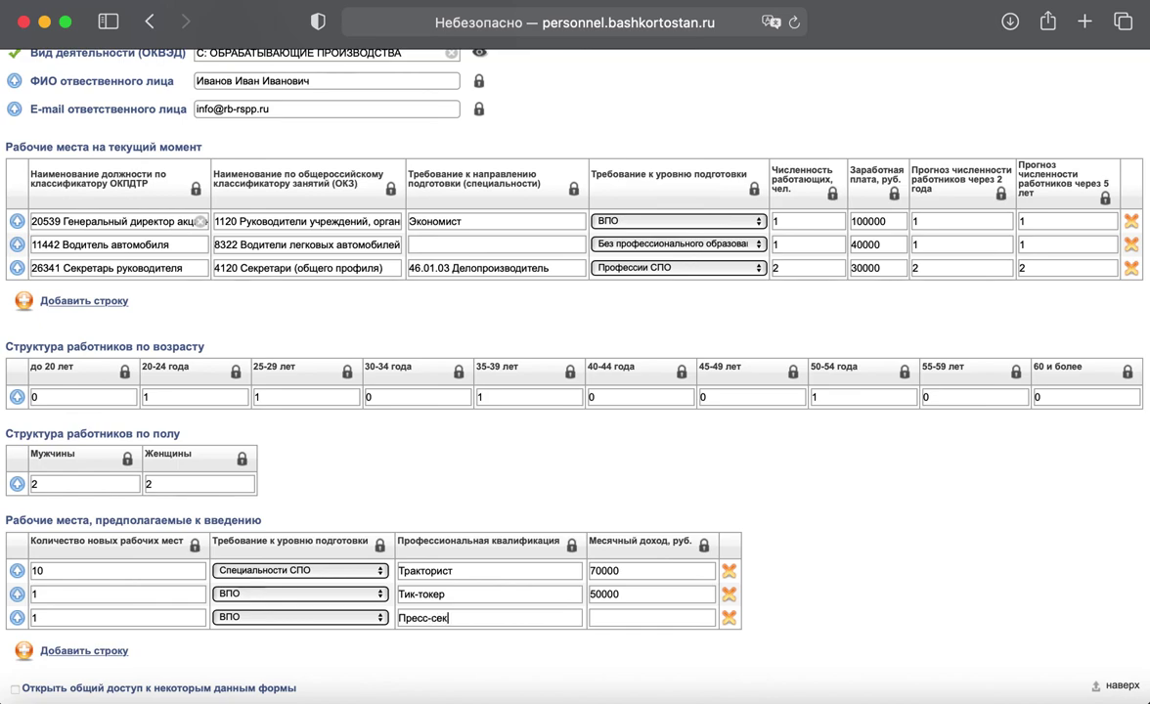
pyautogui.write('ретарь')
pyautogui.press('Tab')
pyautogui.write('40000')
pyautogui.scroll(-1, 574, 372)
pyautogui.scroll(2, 414, 619)
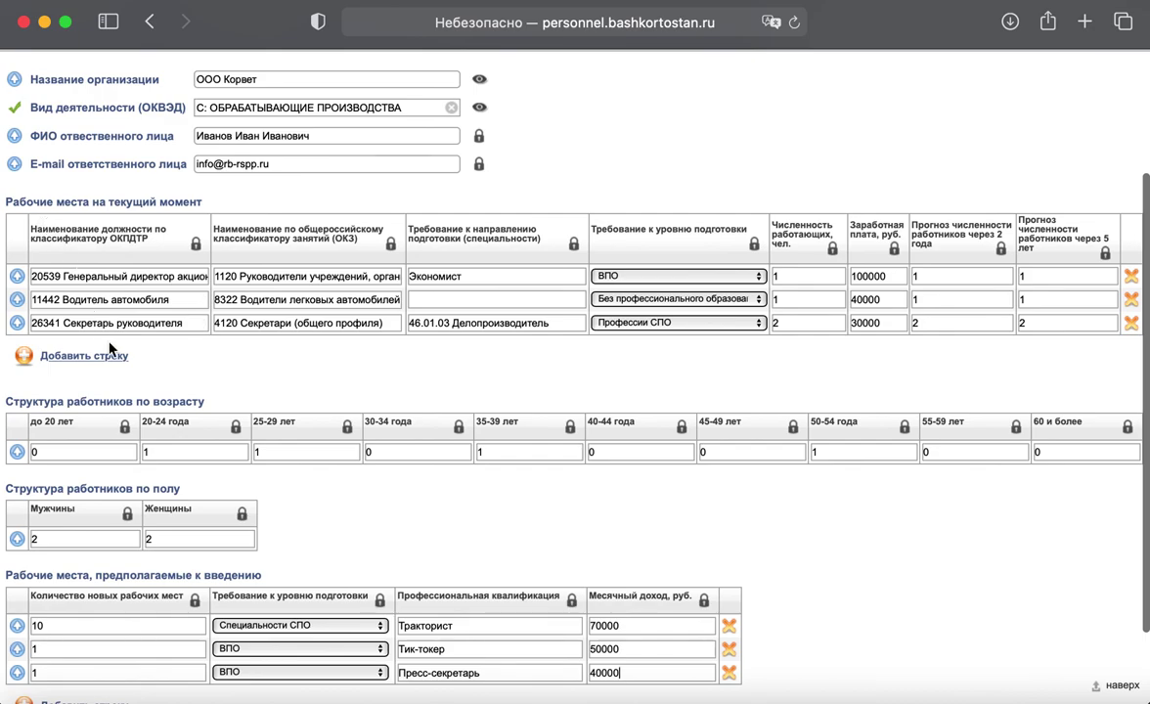
# Step: Submit the survey with the Утвердить анкету button at the bottom of the form
pyautogui.moveTo(65, 386); pyautogui.dragTo(210, 390)
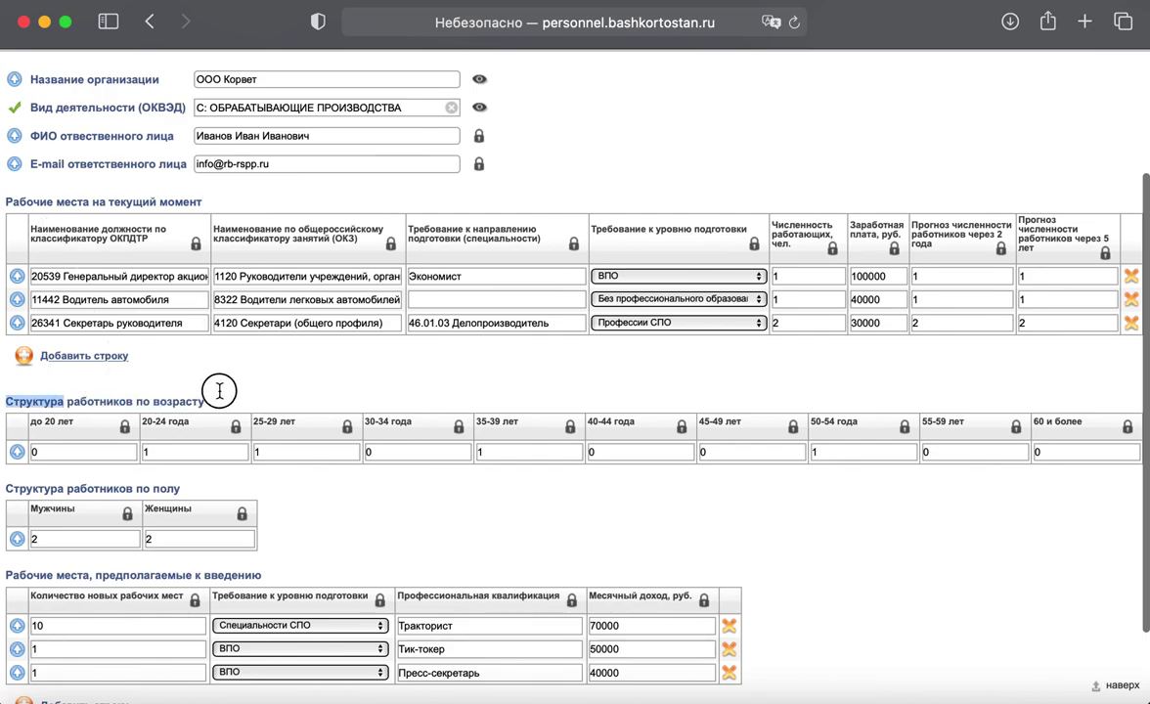
pyautogui.scroll(-2, 219, 391)
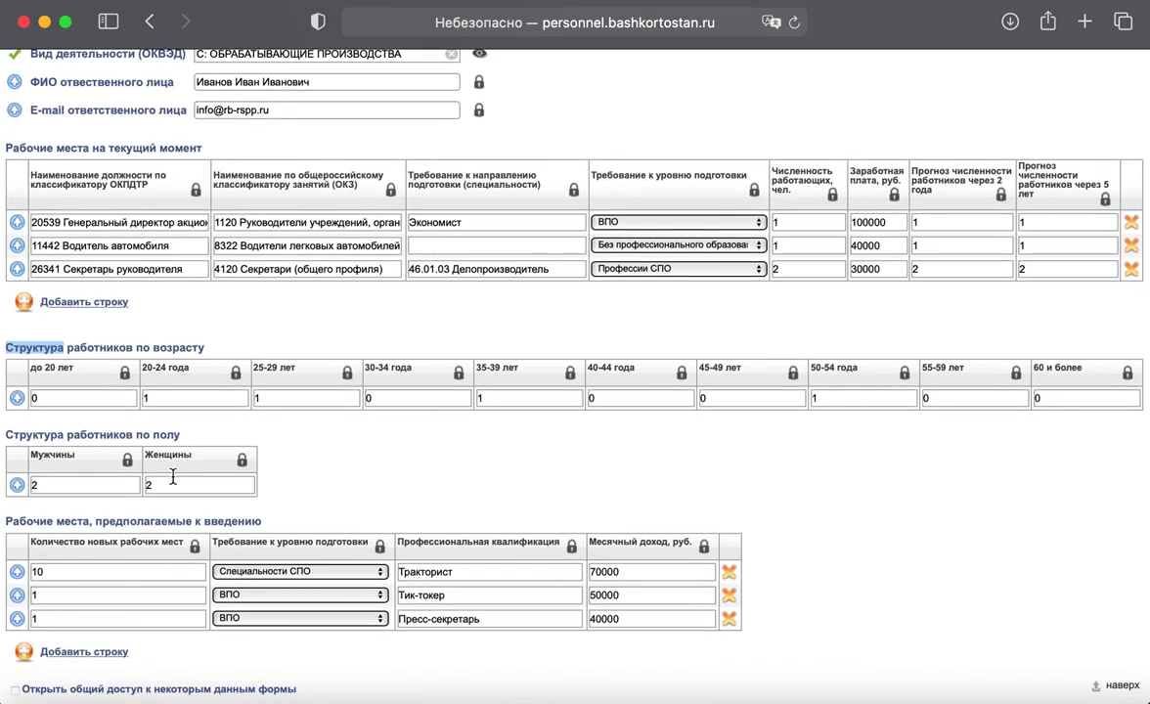
pyautogui.scroll(-2, 172, 476)
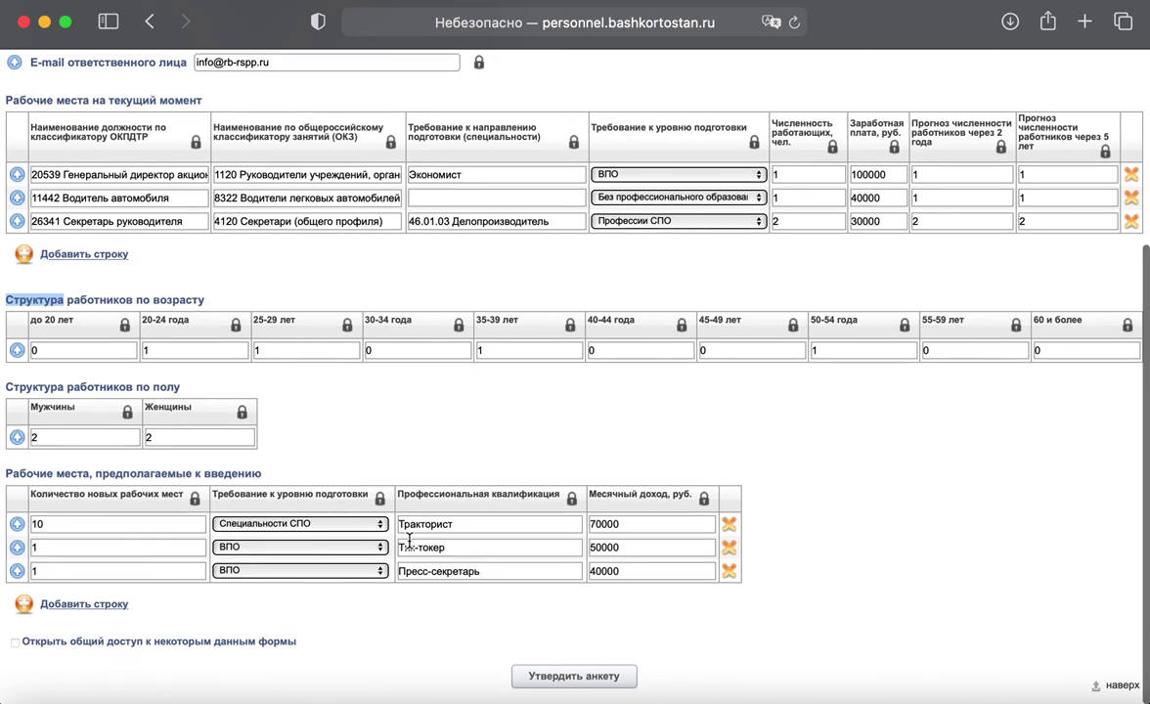
pyautogui.click(595, 677)
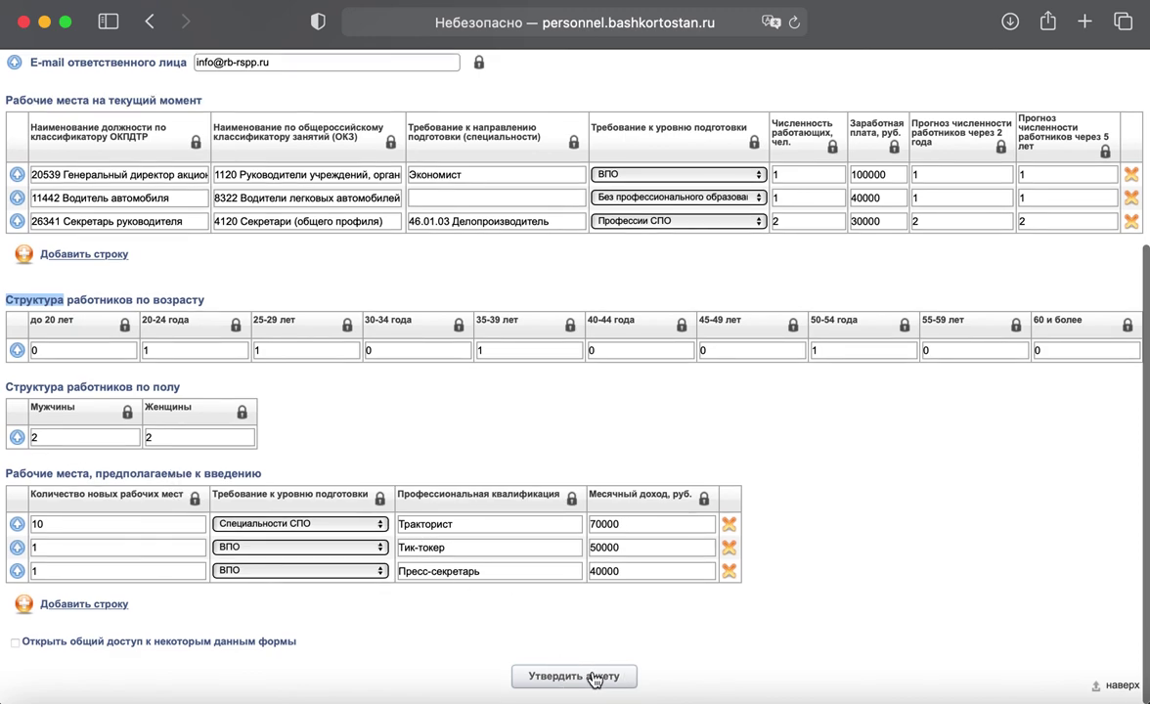